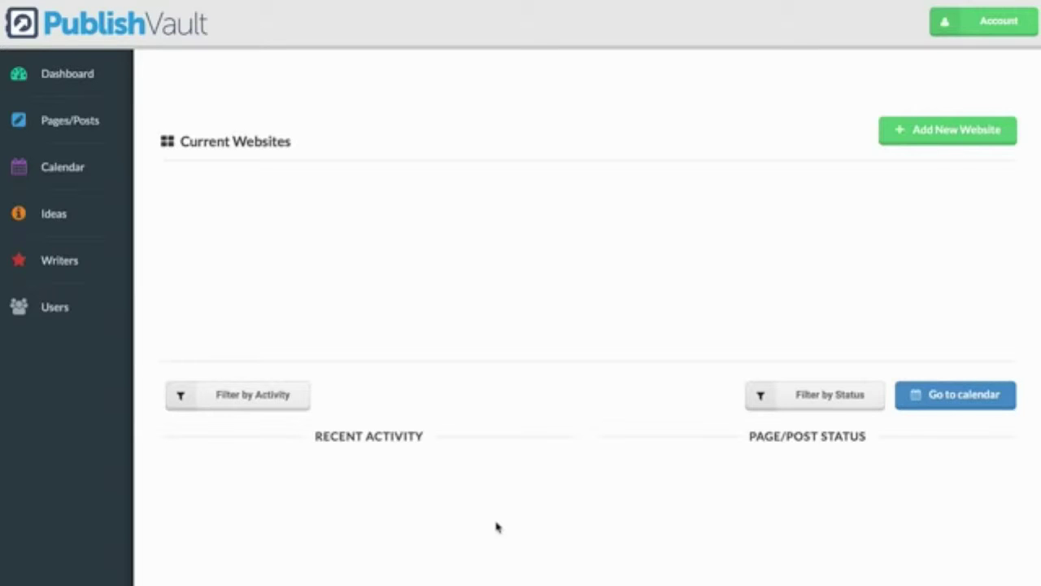
- Start adding a new website and download the WordPress connection plugin
left_click(941, 133)
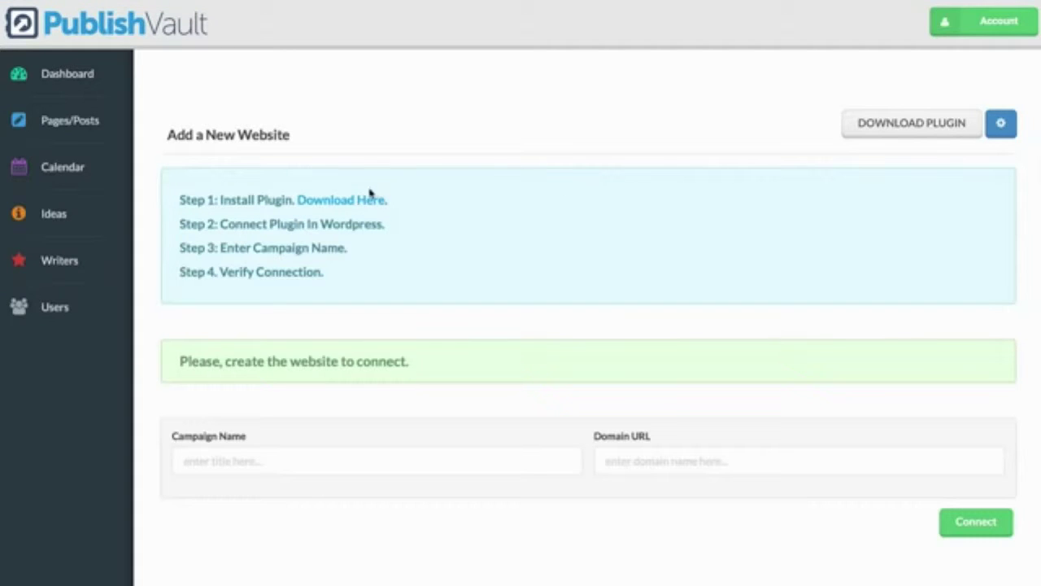
left_click(333, 209)
left_click(237, 478)
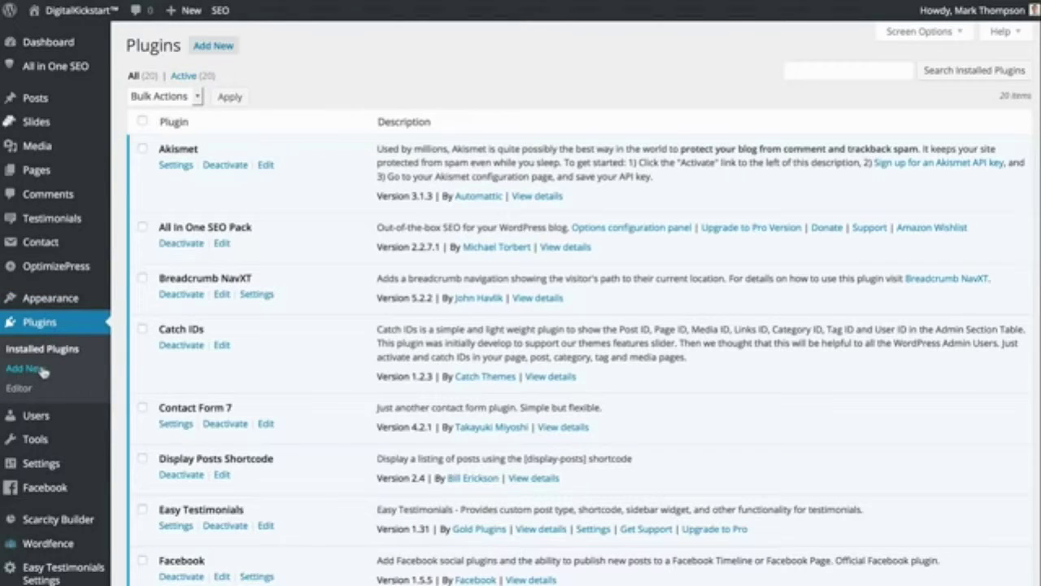
- In the WordPress admin, upload the downloaded PublishVault plugin file, install it and activate it
left_click(44, 371)
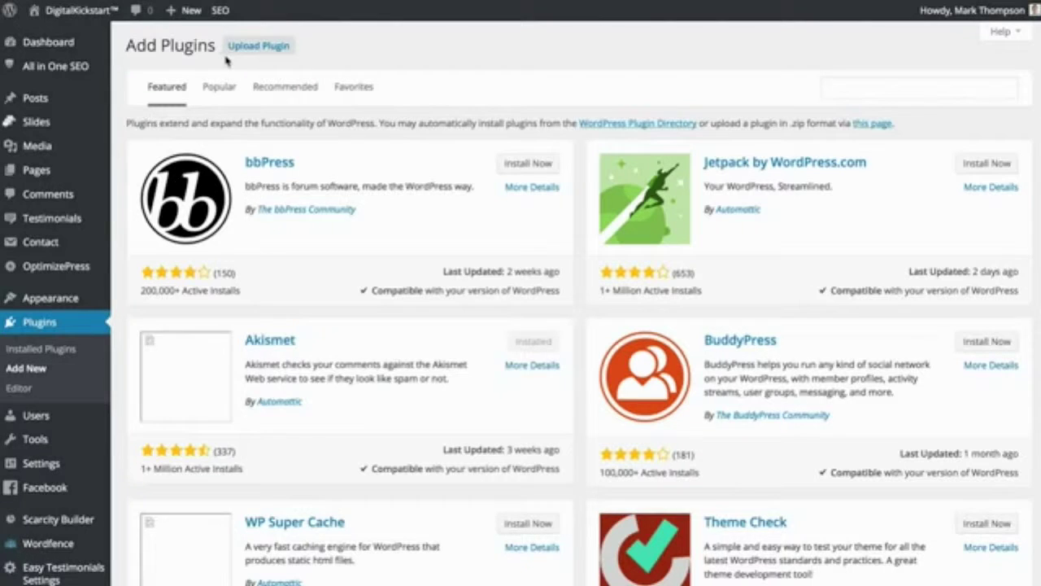
left_click(243, 47)
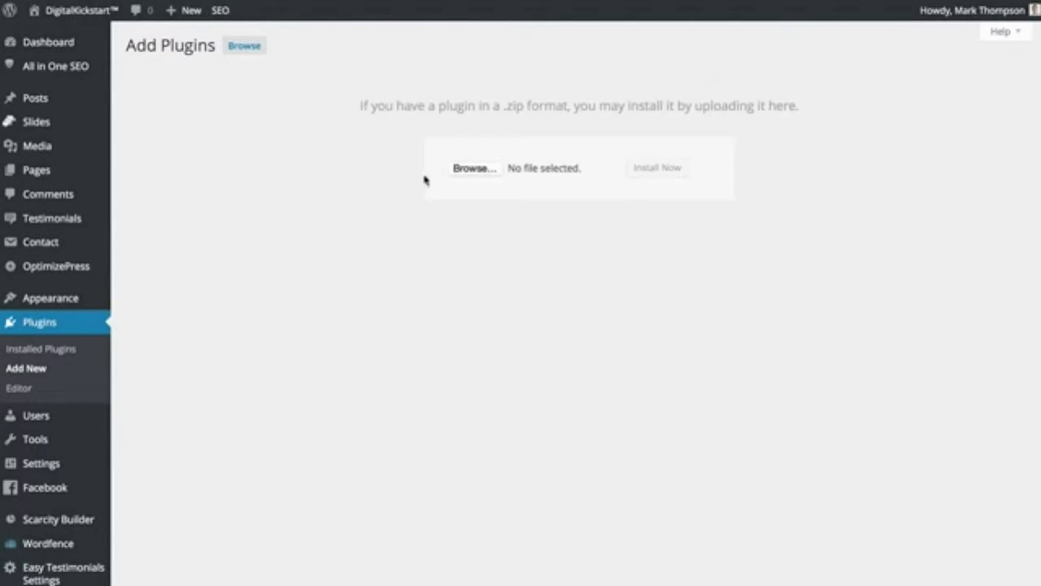
left_click(460, 168)
double_click(252, 63)
left_click(647, 178)
left_click(158, 145)
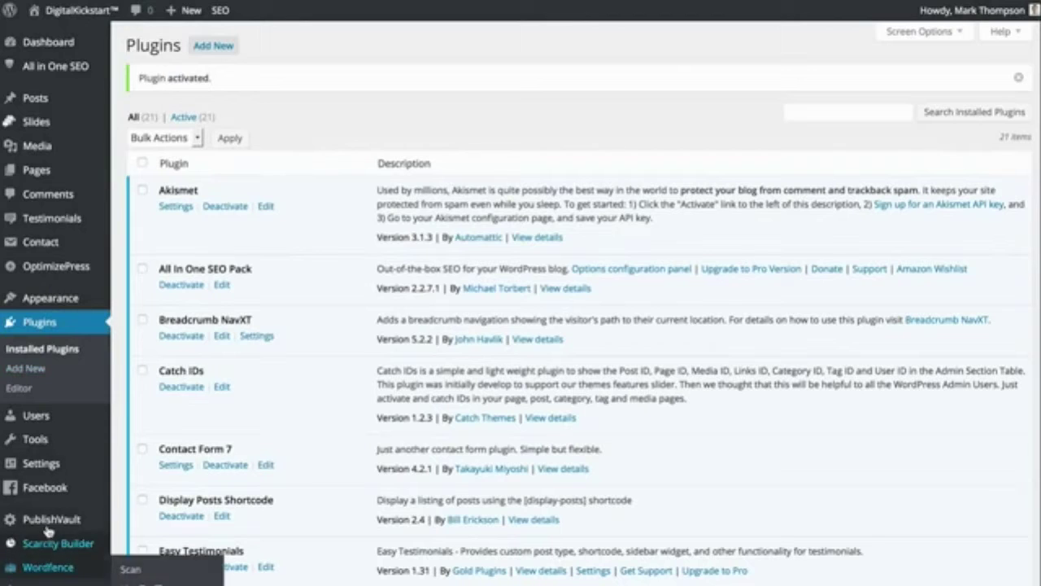
- Connect the site through the PublishVault plugin and register it with the campaign name DigitalKickstart
left_click(50, 525)
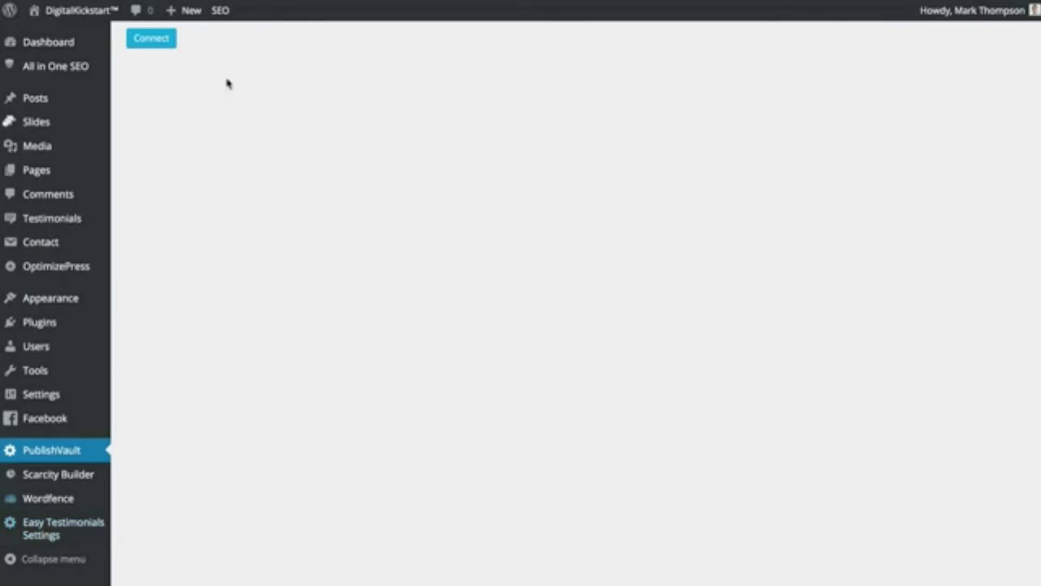
left_click(152, 39)
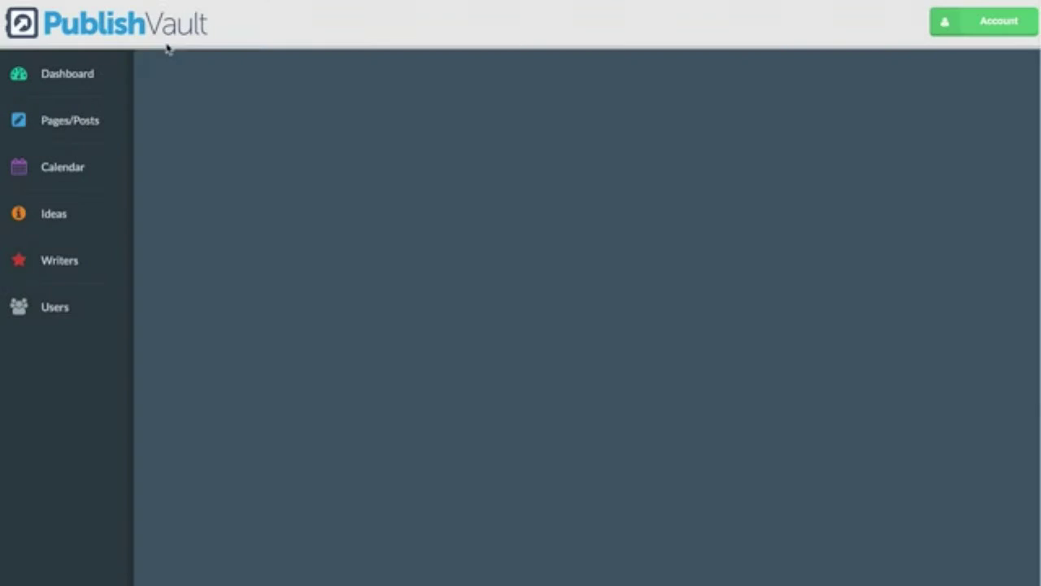
left_click(304, 453)
type("DigitalK")
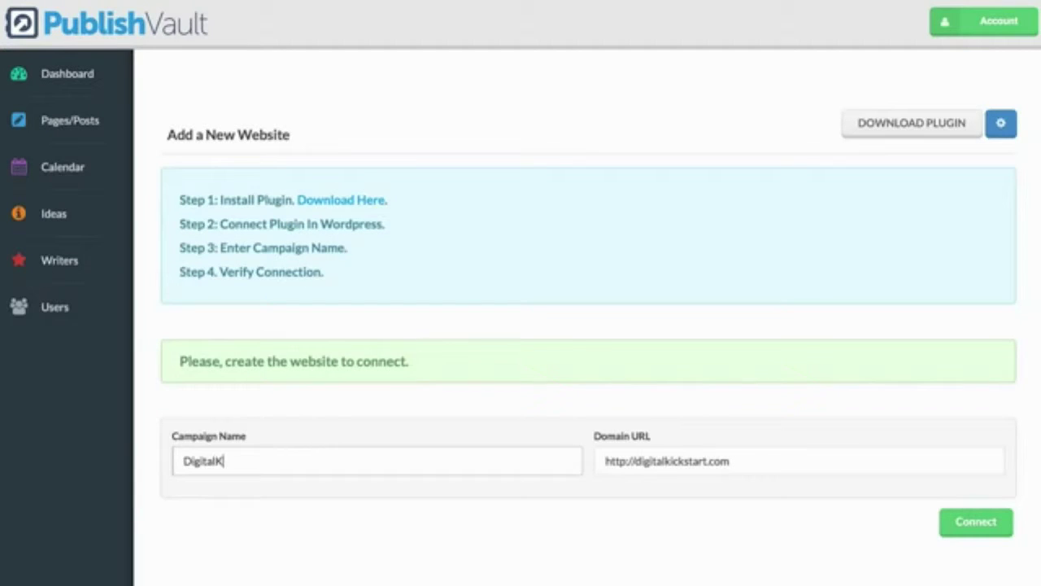
type("ickstart")
left_click(990, 529)
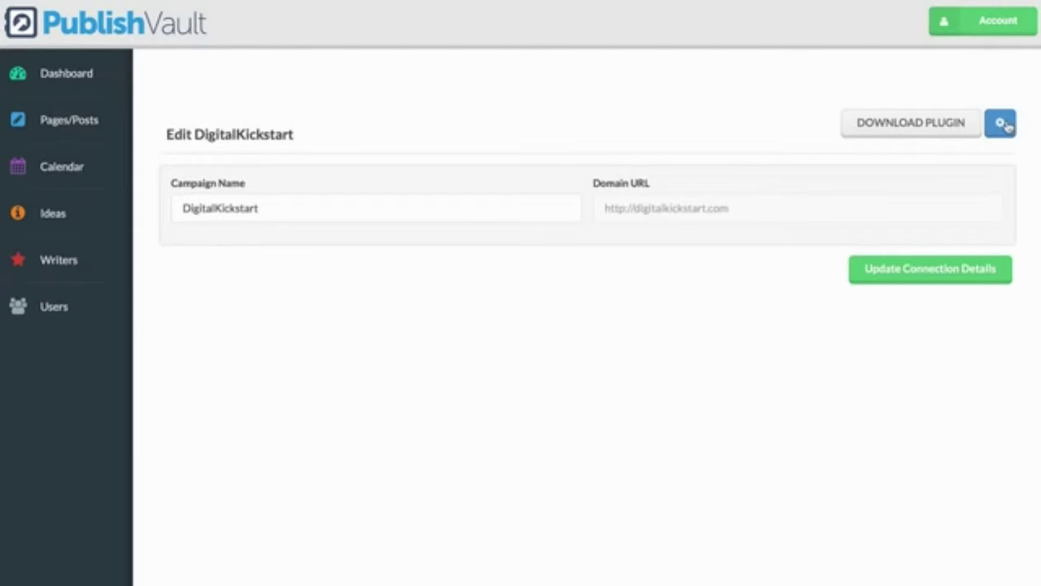
- Open the page and post import selection for DigitalKickstart and show its list of pages
left_click(1000, 123)
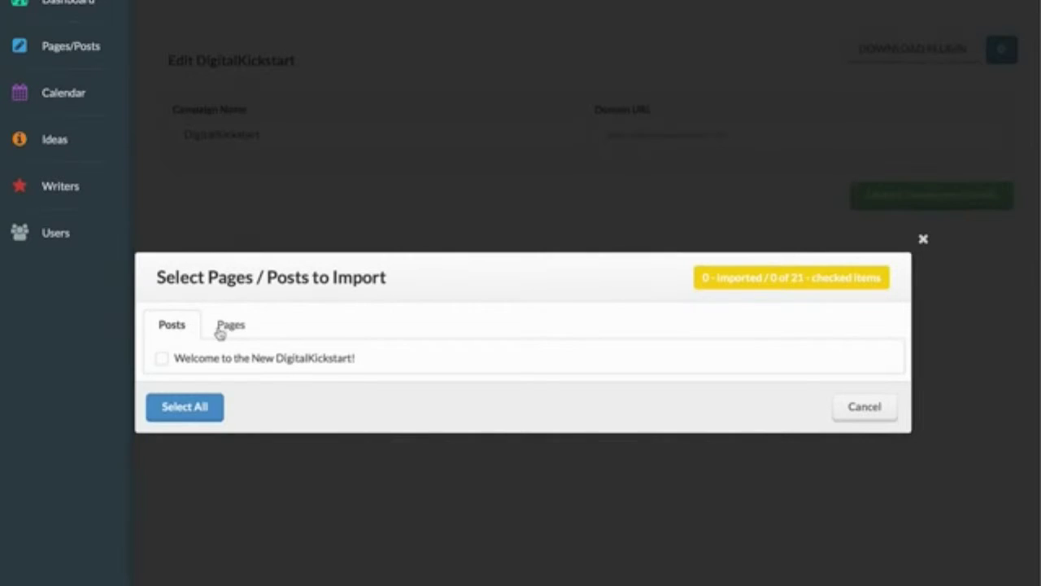
left_click(222, 404)
- Mark individual pages for import, including Affiliate Terms and Conditions, Blog, Click Funnels Bonus, About Digital Kickstart and Coaching
left_click(162, 358)
left_click(162, 382)
left_click(343, 381)
left_click(404, 382)
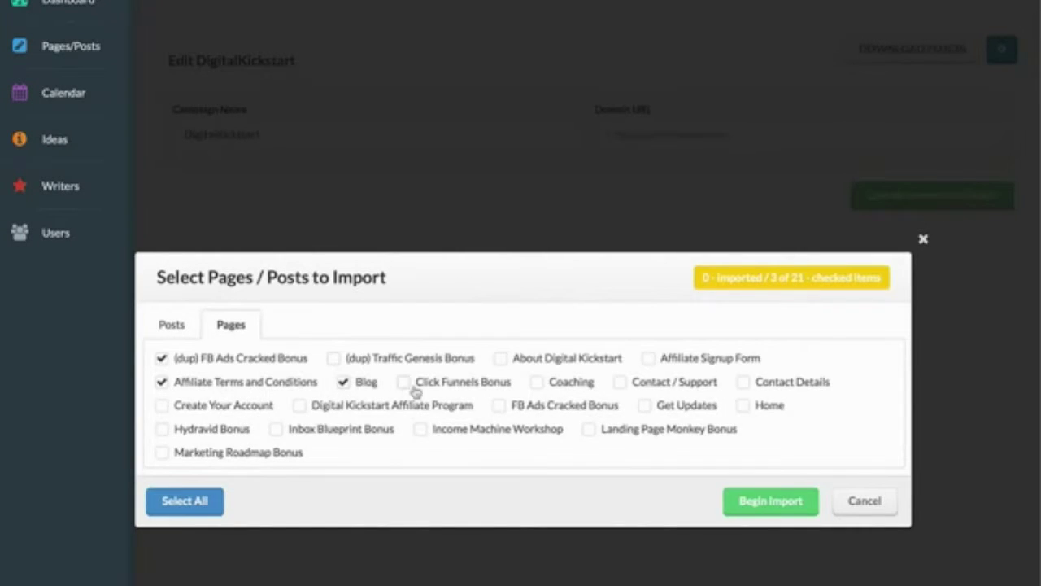
left_click(501, 358)
left_click(536, 382)
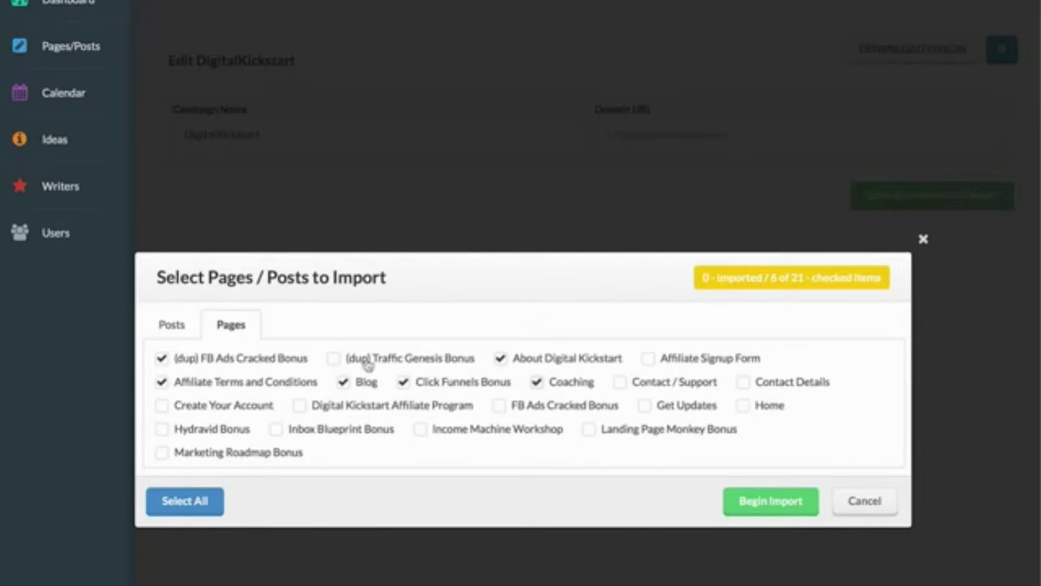
left_click(333, 358)
left_click(300, 405)
left_click(162, 404)
- Select all pages and posts of the site and begin importing them
left_click(195, 501)
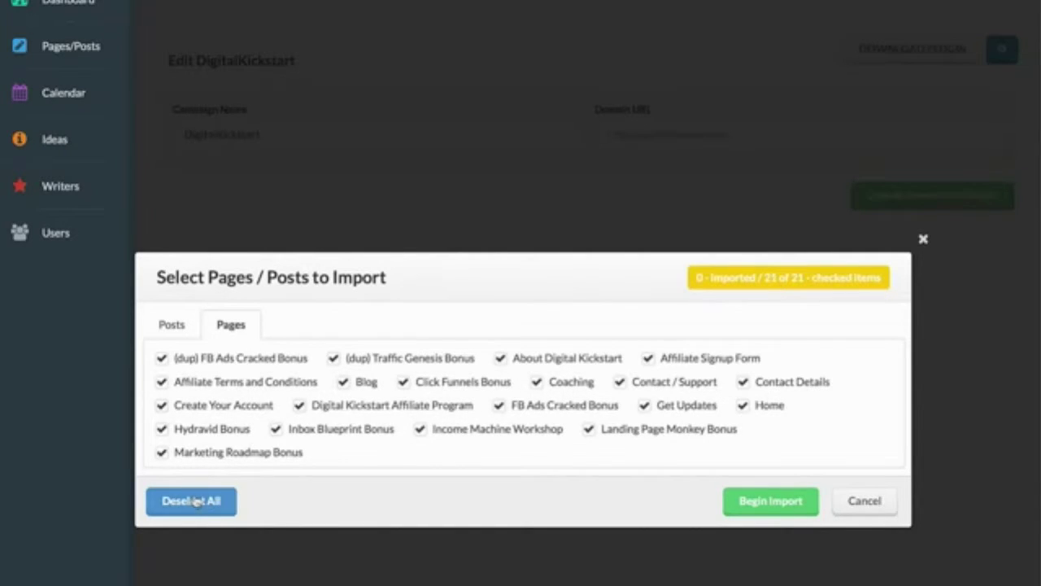
left_click(760, 502)
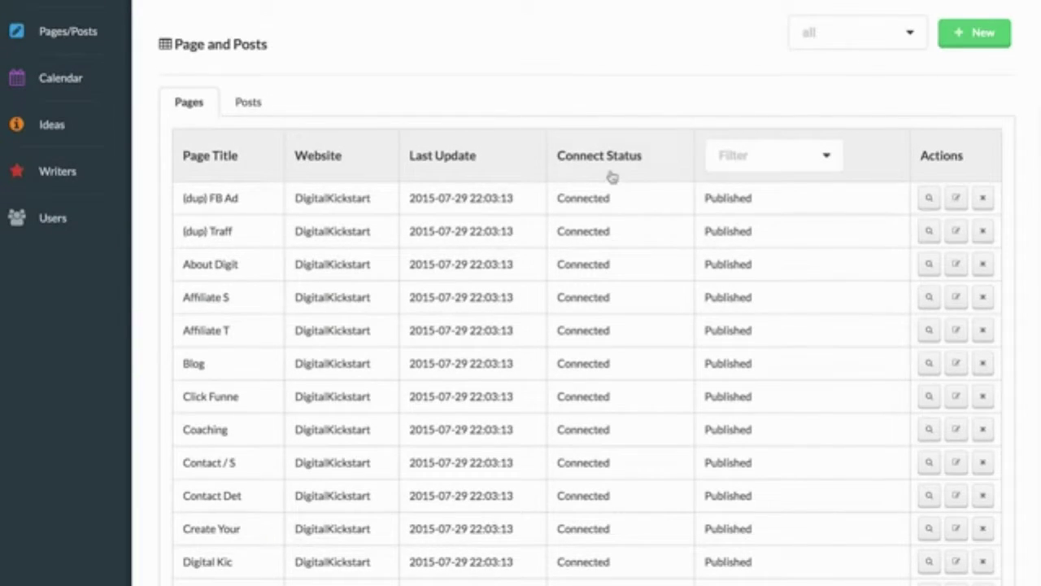
- Look at the page status filter options and the list of imported posts, and return to the pages list
left_click(767, 169)
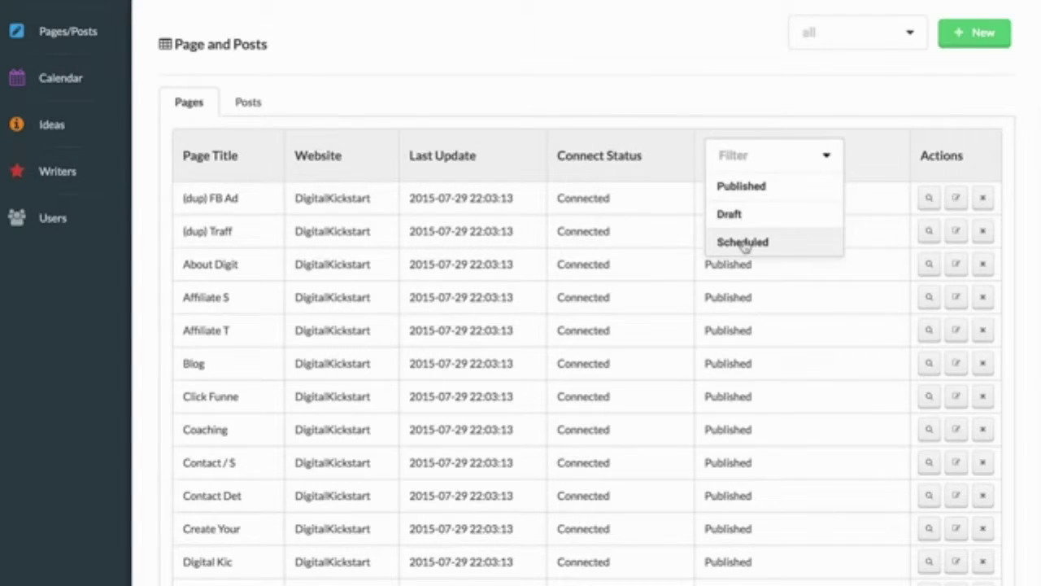
left_click(235, 105)
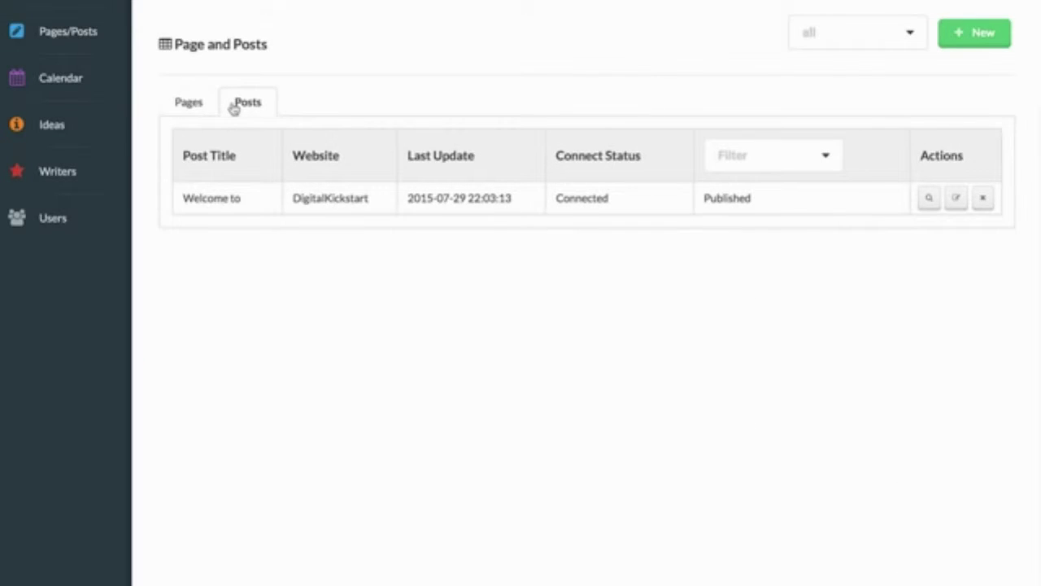
left_click(197, 107)
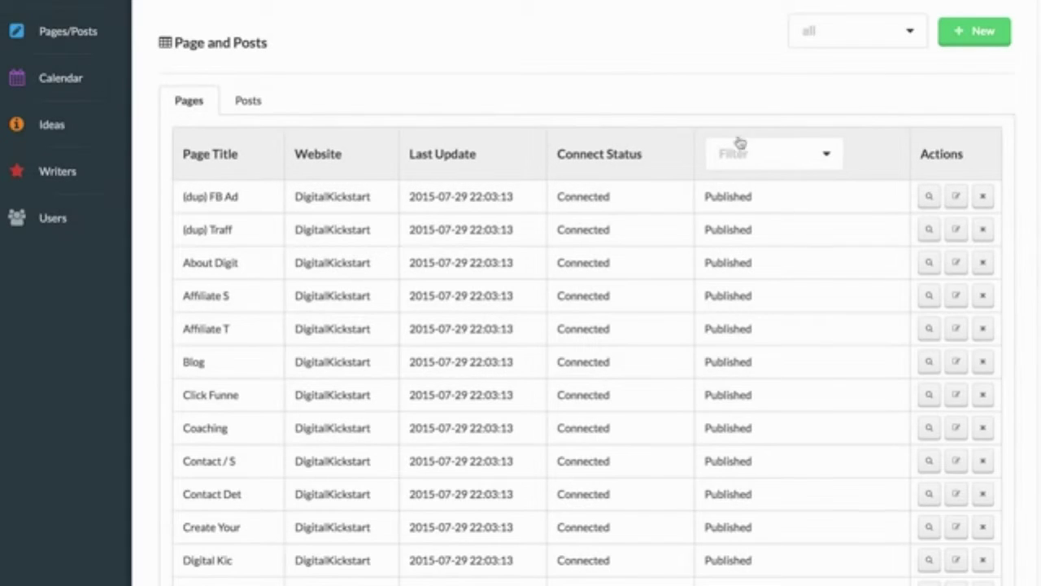
- View the editing form of the "(dup) FB Ads Cracked Bonus" page and return to the pages and posts list
left_click(956, 196)
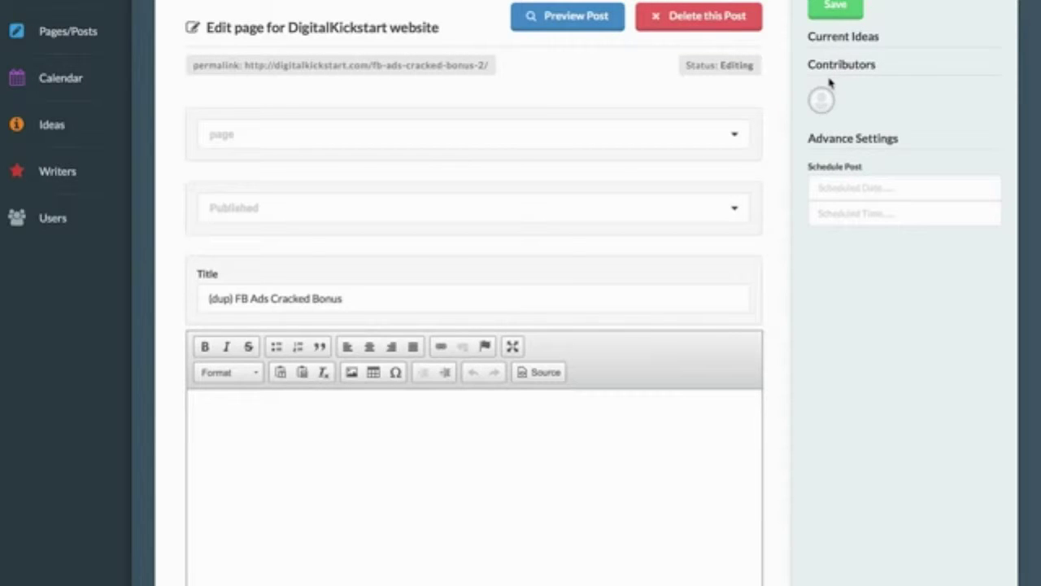
left_click(99, 37)
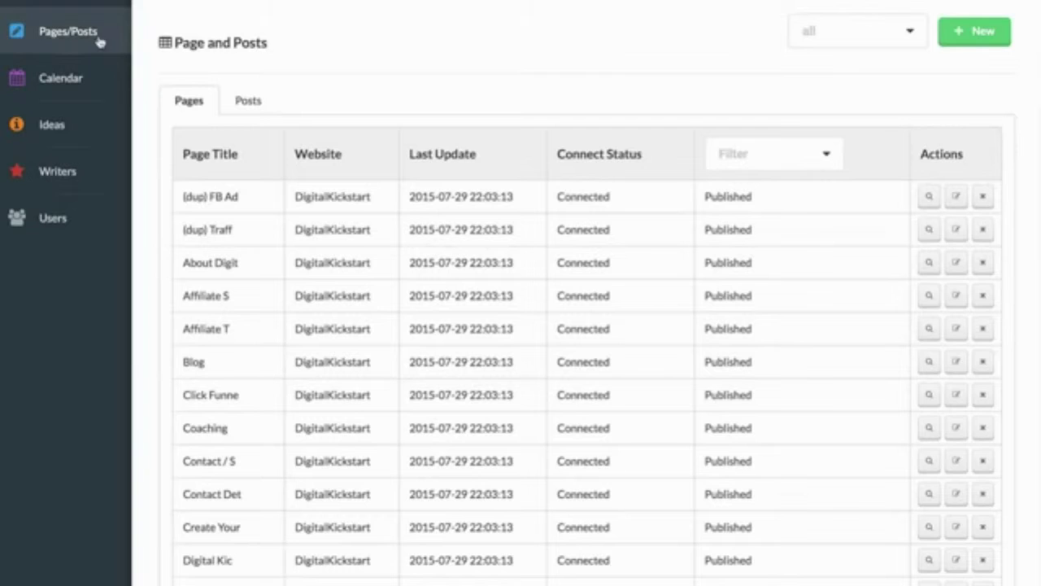
- Create a new entry for the DigitalKickstart website and set its type to post
left_click(994, 40)
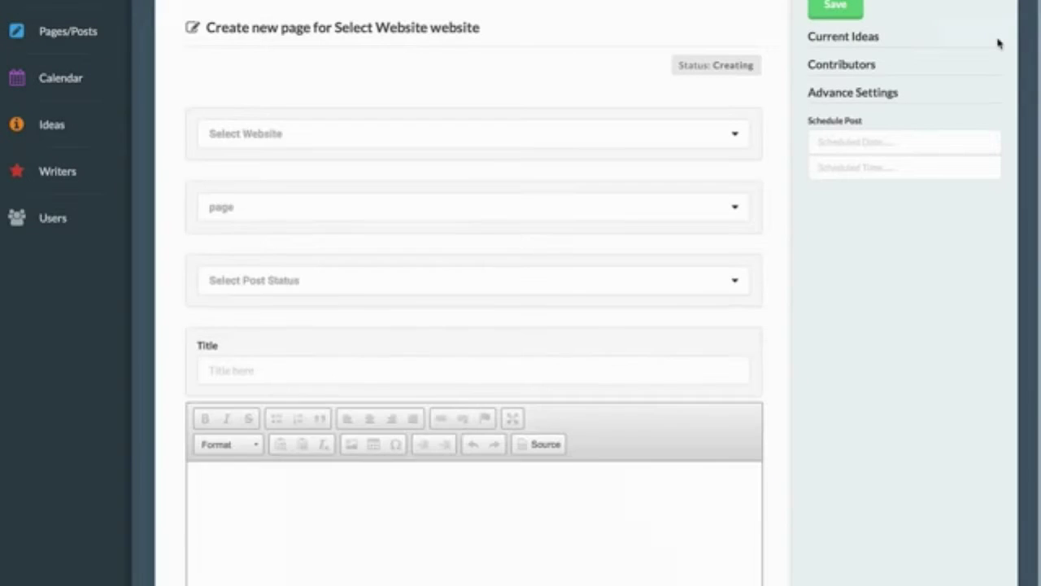
left_click(407, 134)
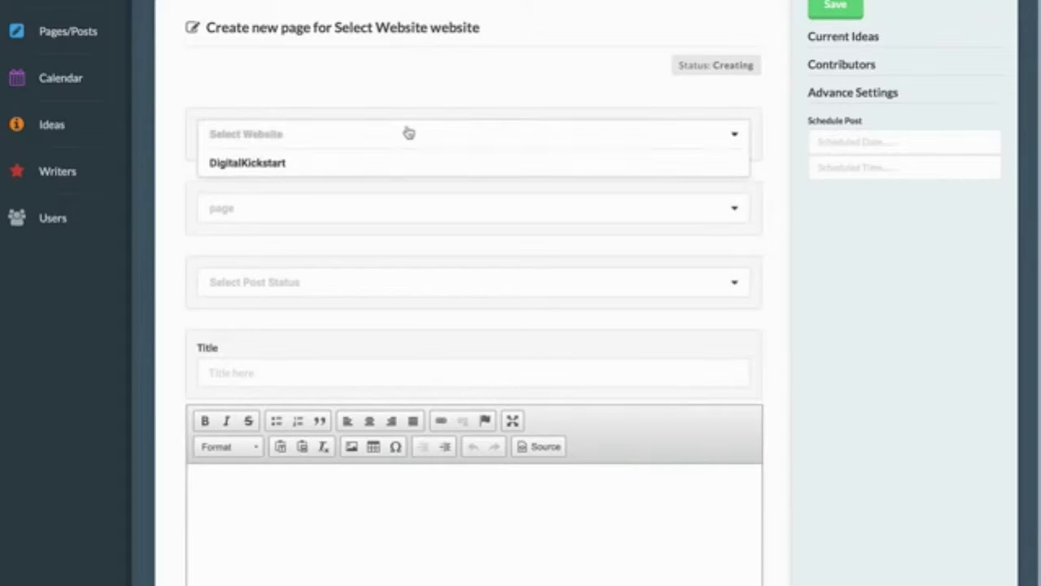
left_click(375, 169)
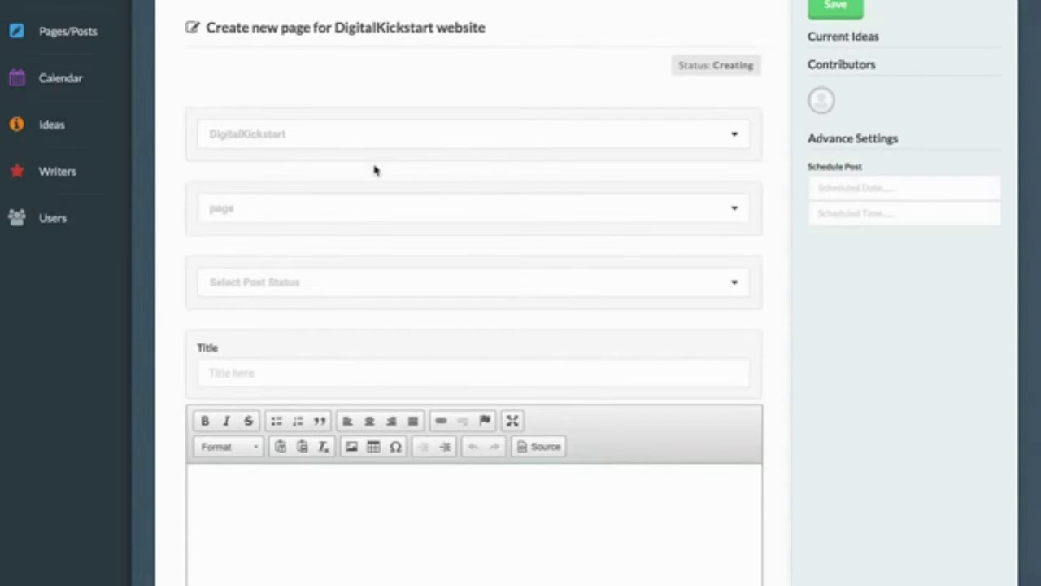
left_click(387, 217)
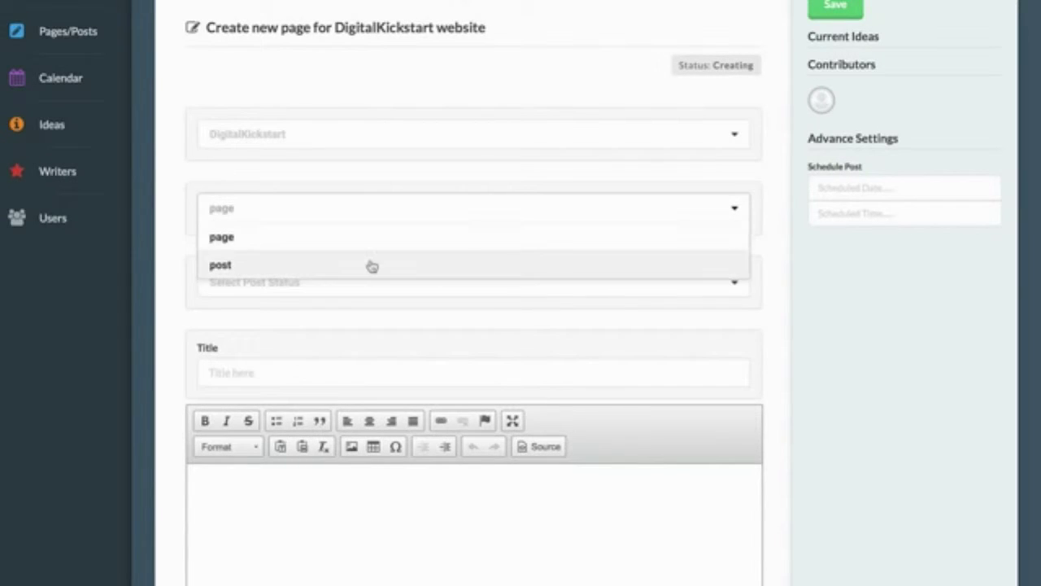
left_click(372, 265)
- Set the new post's status to Draft and give it the title "Title"
left_click(369, 291)
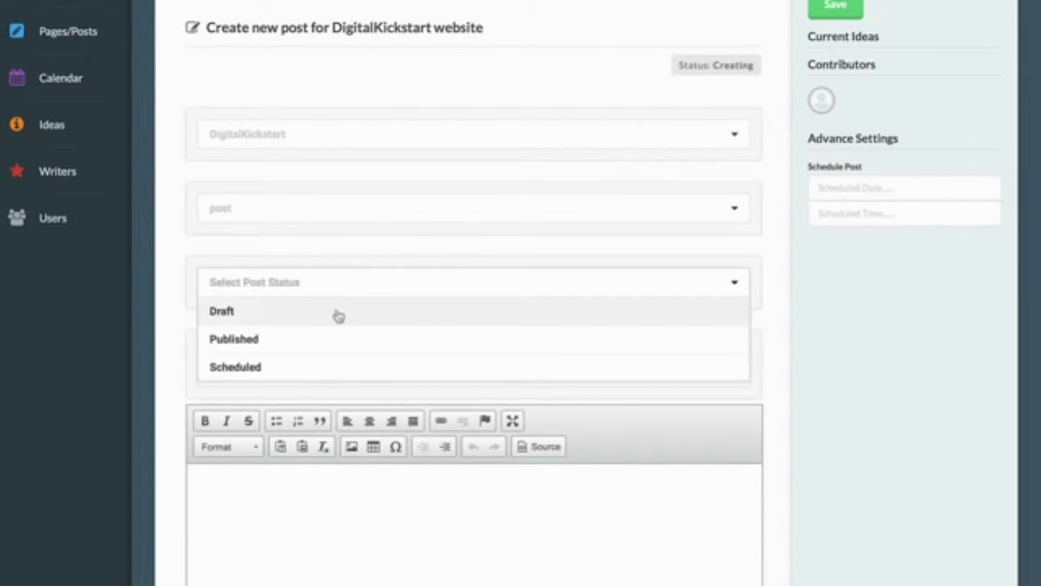
left_click(287, 371)
left_click(301, 291)
left_click(274, 313)
left_click(293, 372)
type("Title")
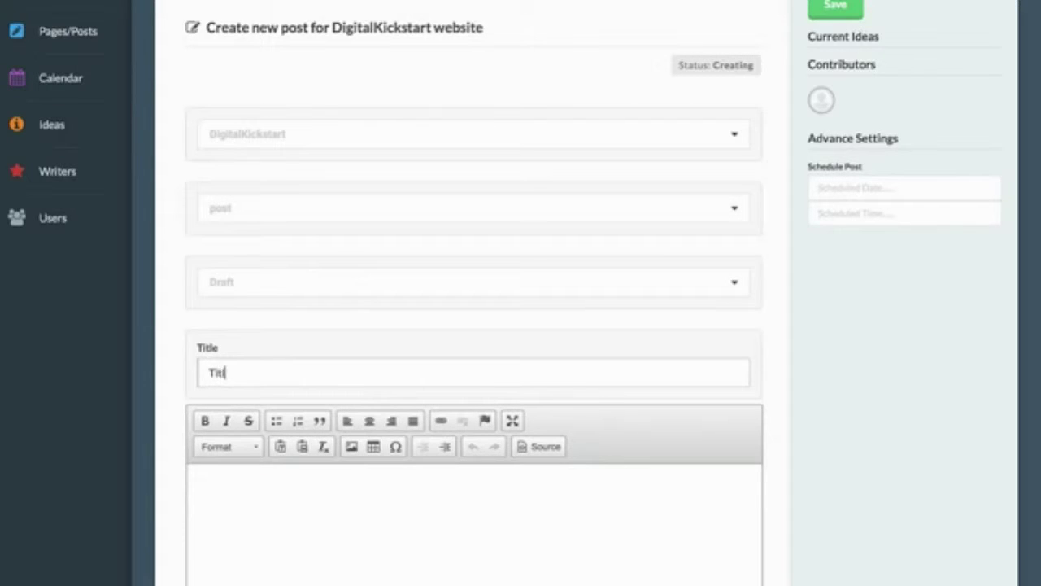
- Change the post status to Scheduled and schedule it for 2015-07-30 at 12:00
left_click(455, 284)
left_click(367, 368)
left_click(877, 197)
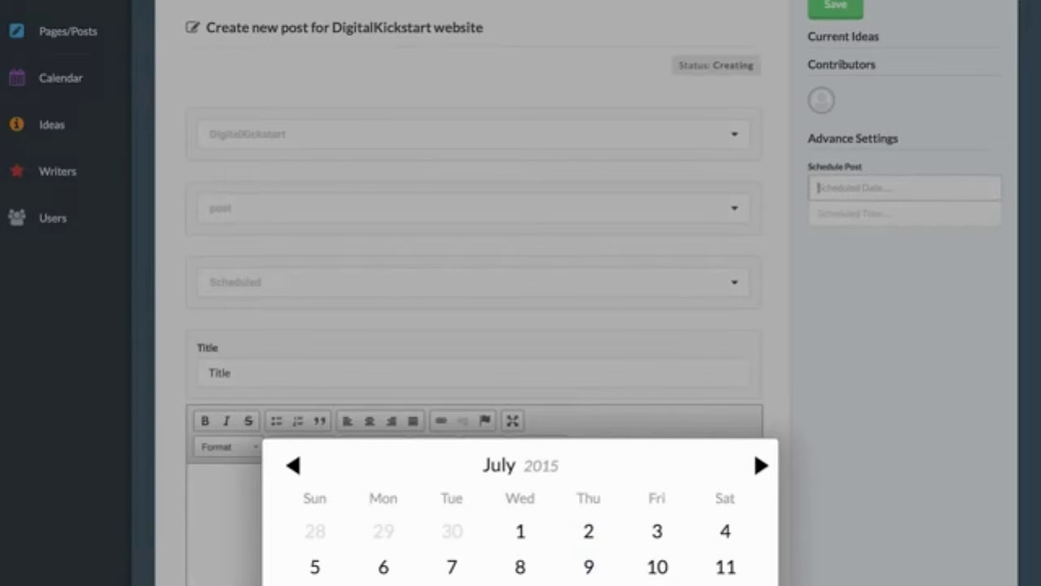
left_click(589, 585)
left_click(859, 218)
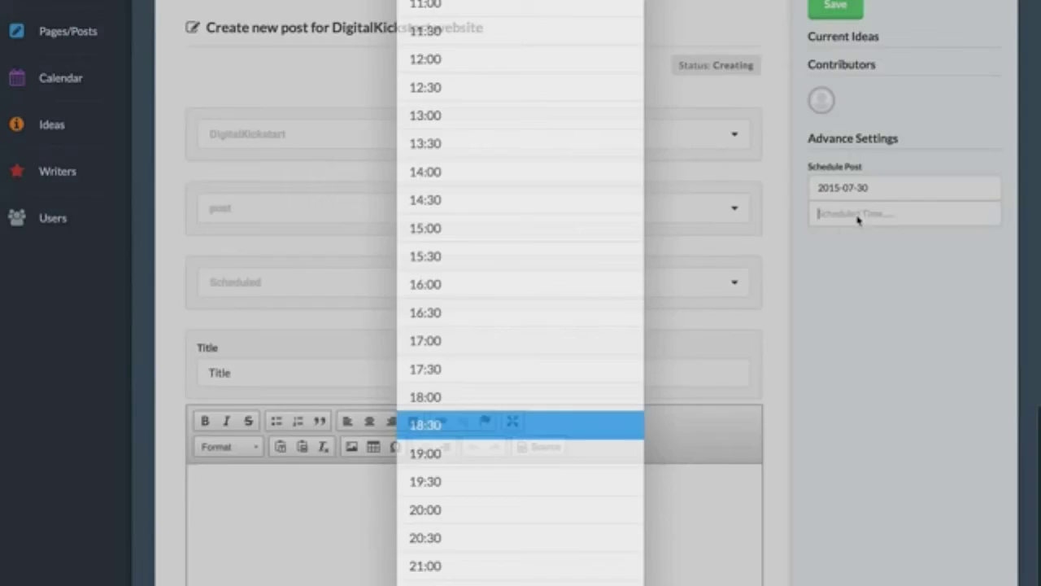
left_click(445, 48)
- Write "This is my content." as the post body and save the post
left_click(578, 561)
type("This ")
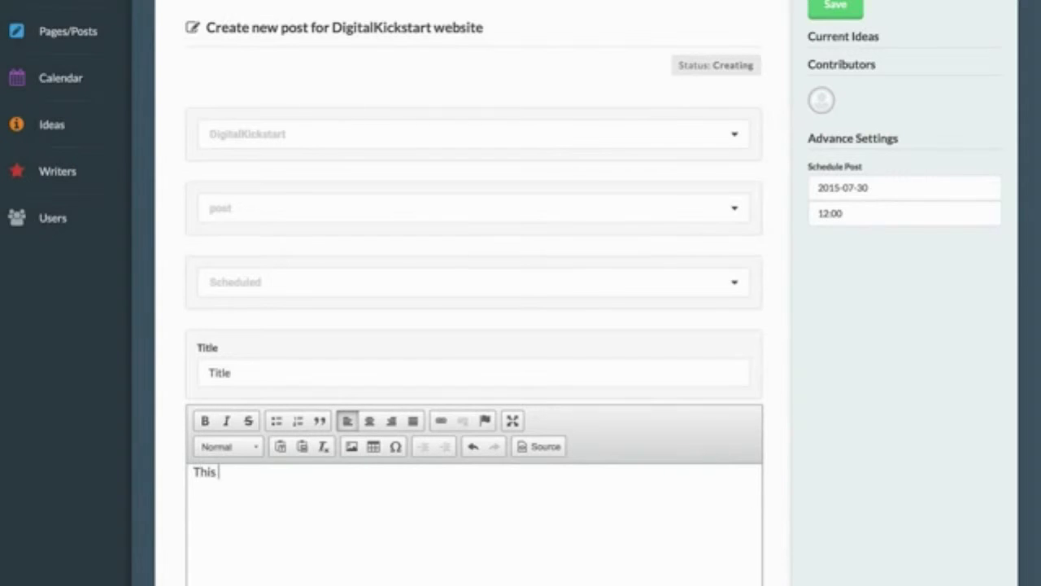
type("is my content.")
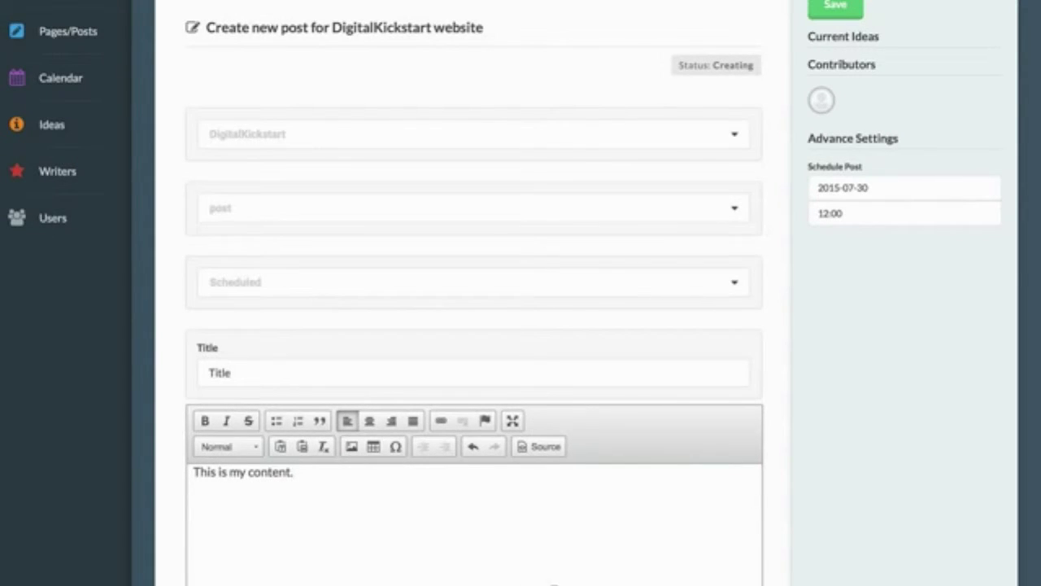
scroll(521, 325, "down", 1)
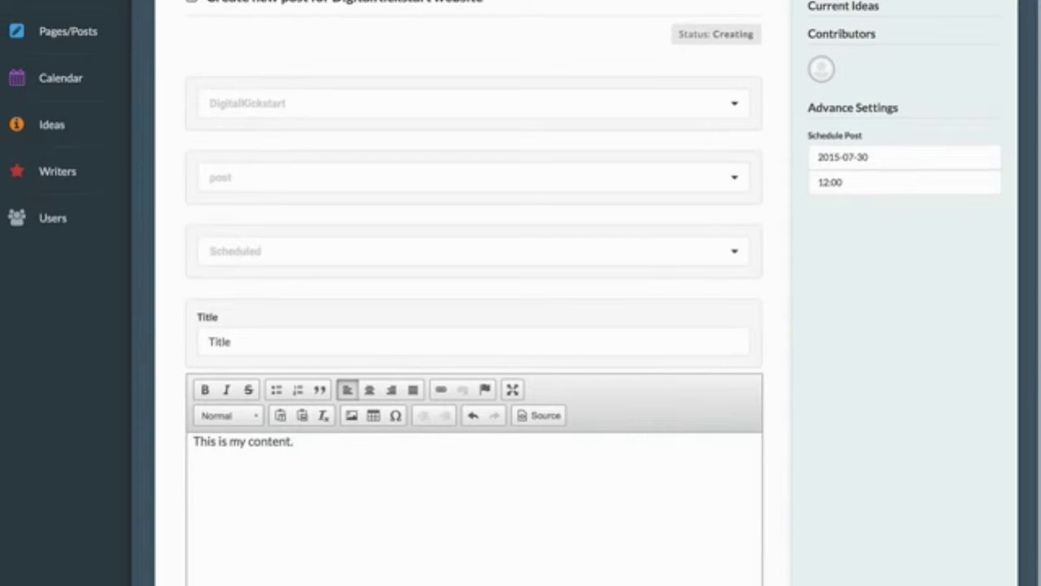
scroll(521, 326, "up", 1)
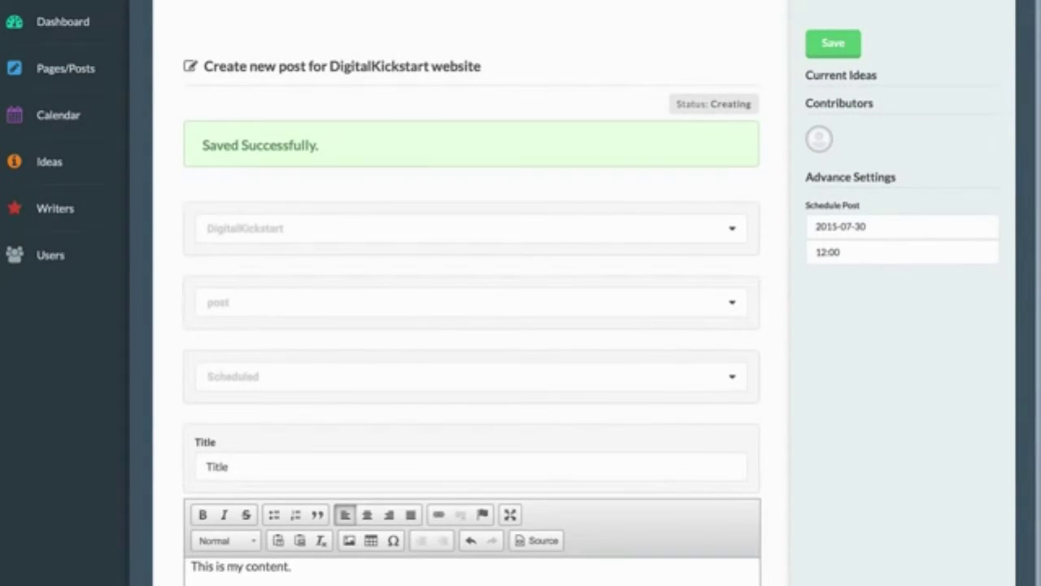
- View the content calendar by week and by day, and return to the month view
left_click(70, 118)
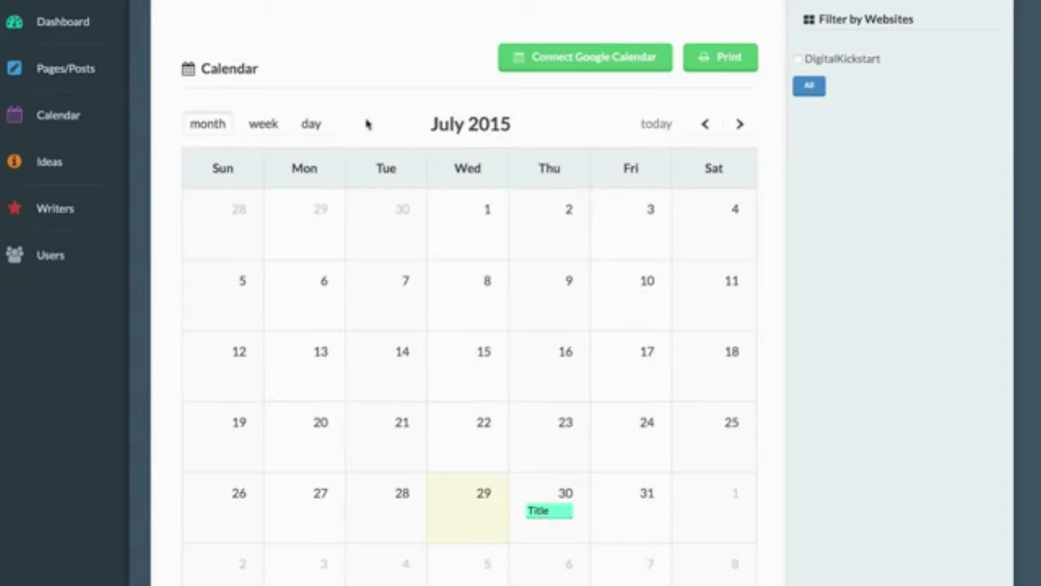
left_click(272, 126)
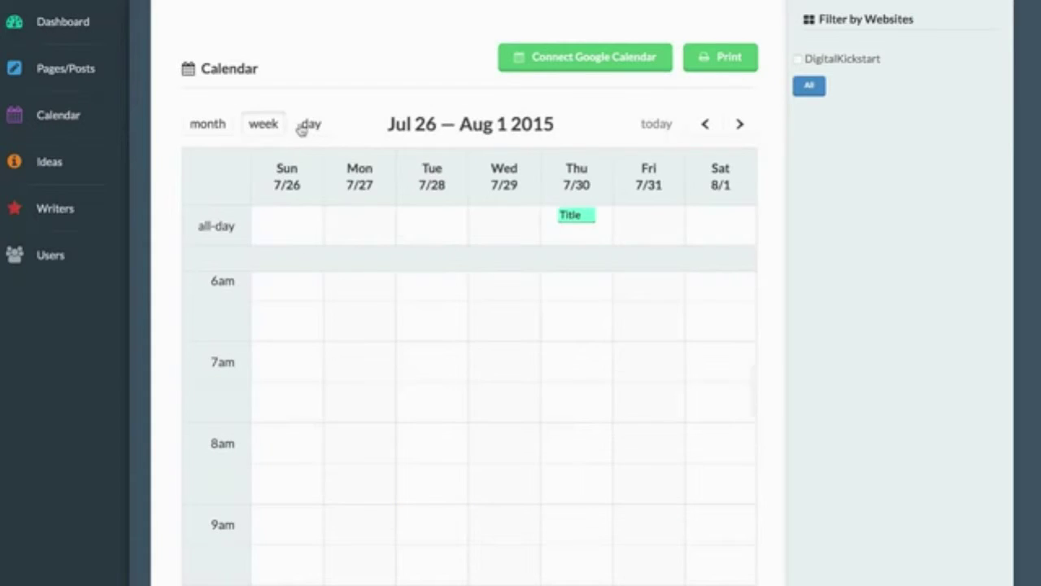
left_click(301, 128)
left_click(207, 128)
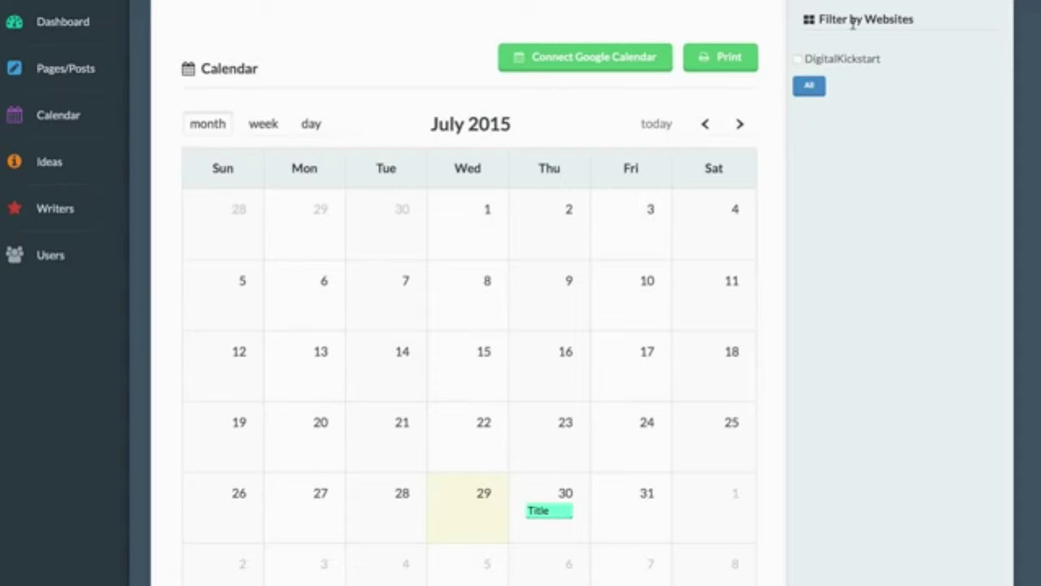
- Filter the calendar to show only the DigitalKickstart website
left_click(798, 60)
left_click(798, 60)
left_click(799, 59)
scroll(606, 74, "up", 1)
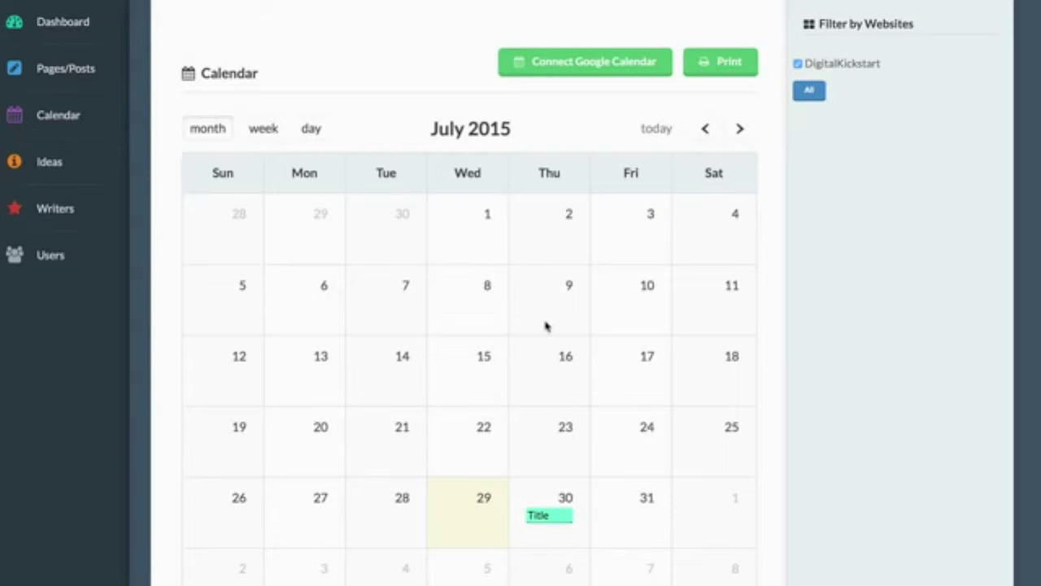
- Start a new idea for the DigitalKickstart website and title it "Idea #1"
scroll(83, 175, "down", 1)
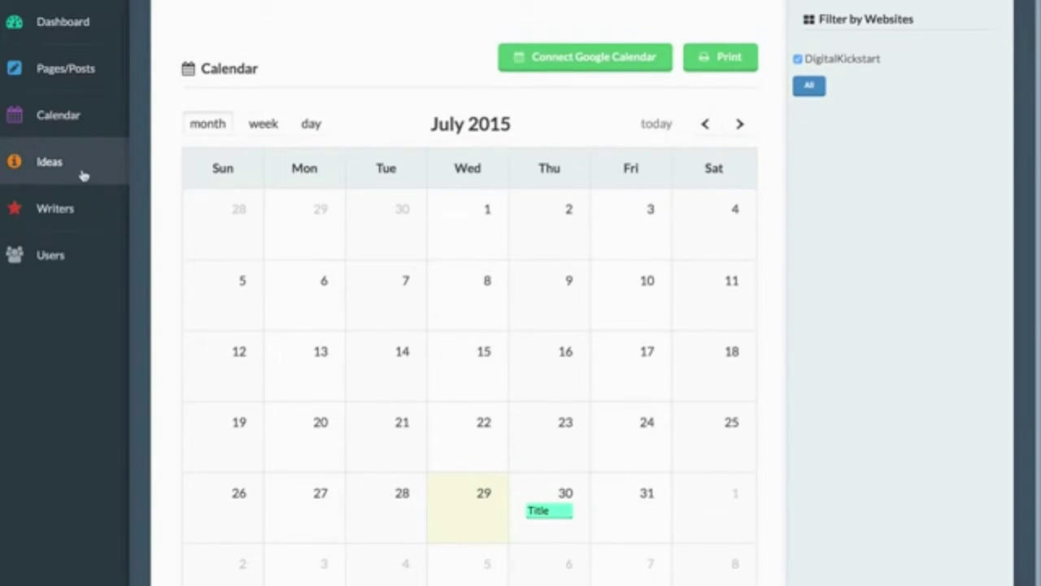
left_click(83, 173)
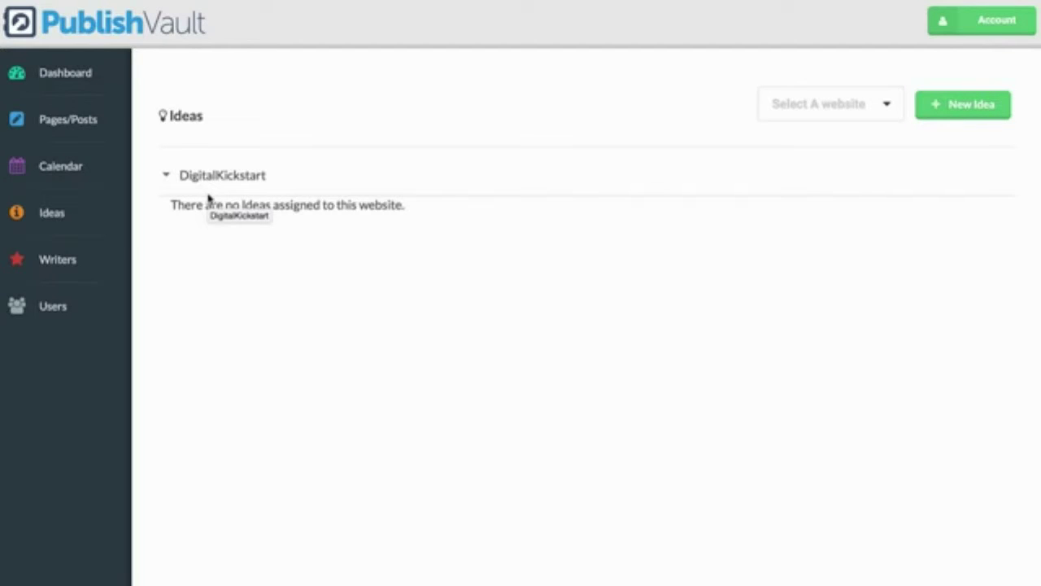
left_click(978, 111)
left_click(350, 167)
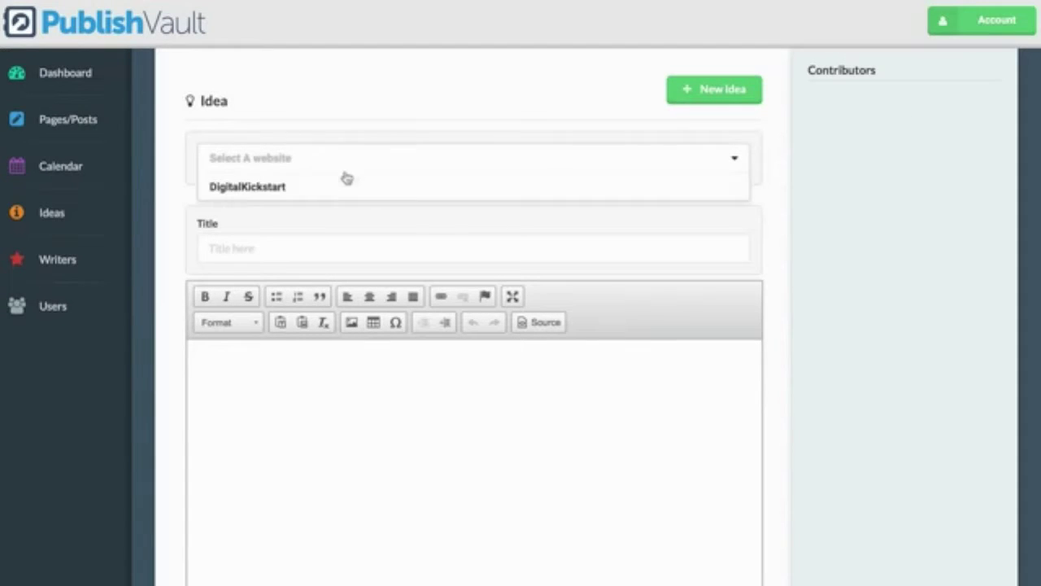
left_click(330, 193)
left_click(300, 237)
type("Idea #")
key("BackSpace")
key("BackSpace")
type("#1")
- Write "This is a test idea." as the idea's body and save the idea
left_click(358, 432)
type("This is a")
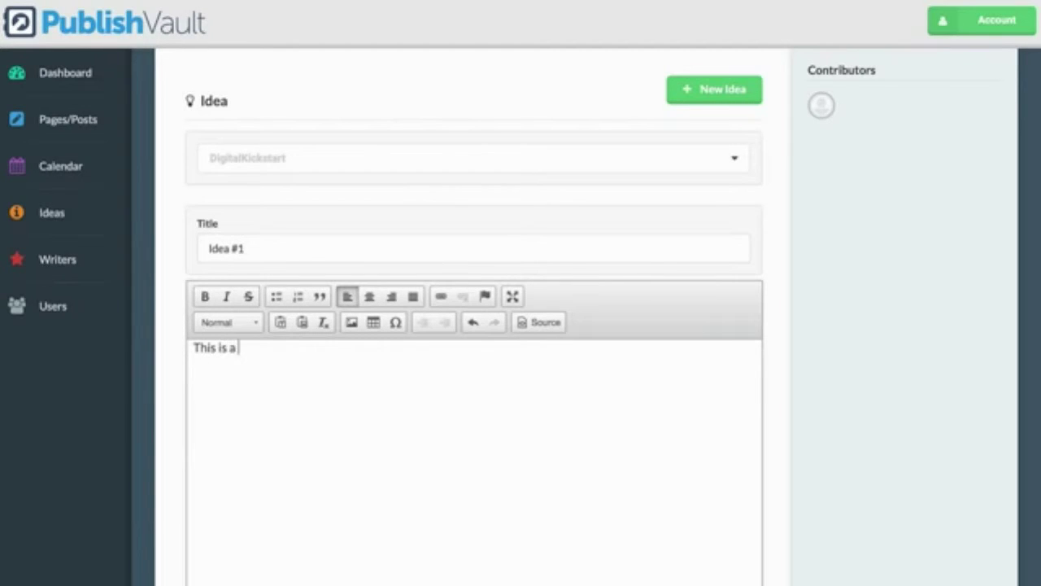
type(" test idea.")
scroll(361, 281, "down", 3)
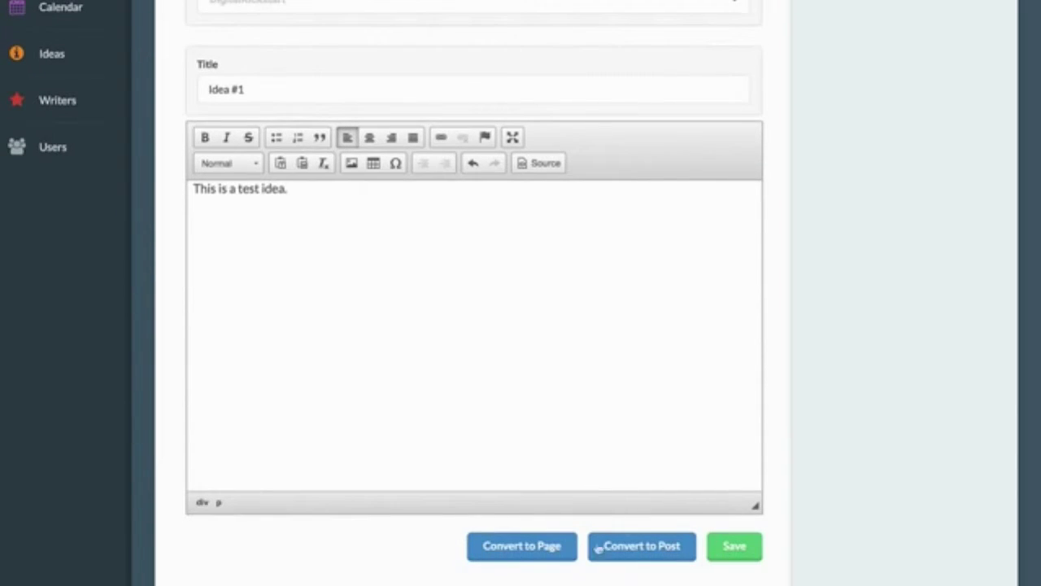
left_click(734, 550)
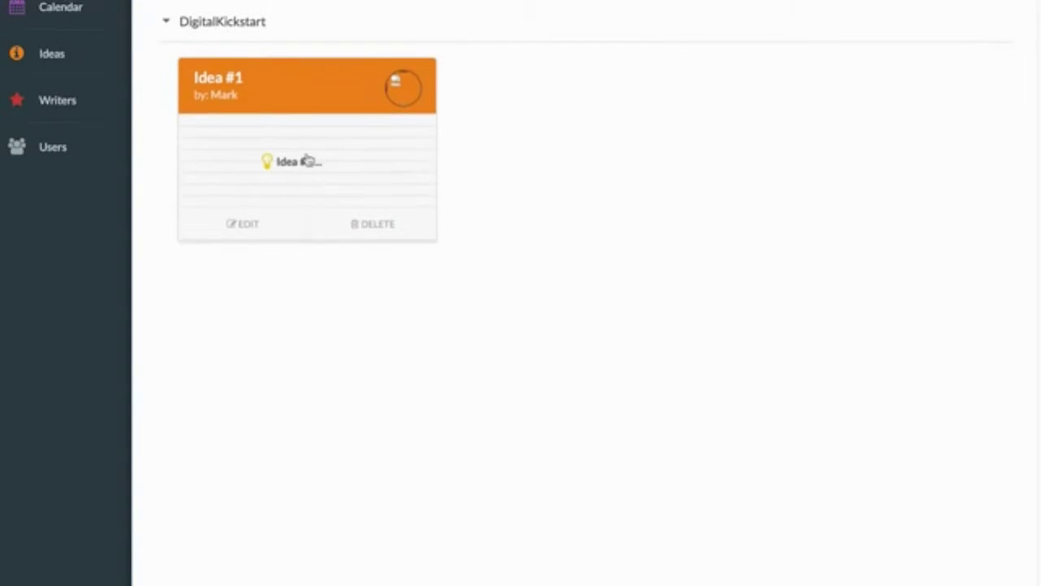
- Open the saved idea and examine its options for converting it to a page or post
left_click(307, 158)
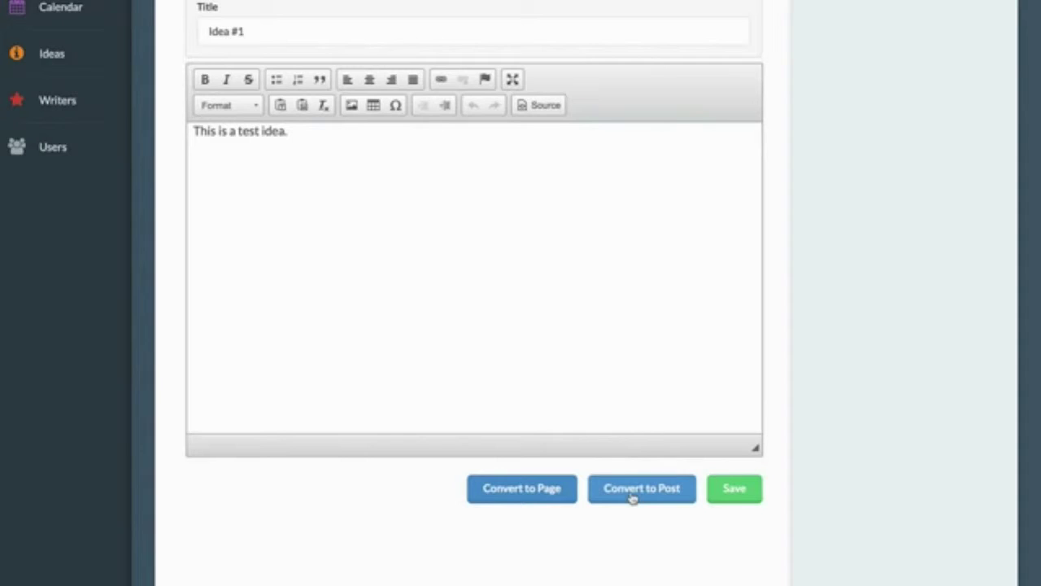
scroll(544, 388, "up", 1)
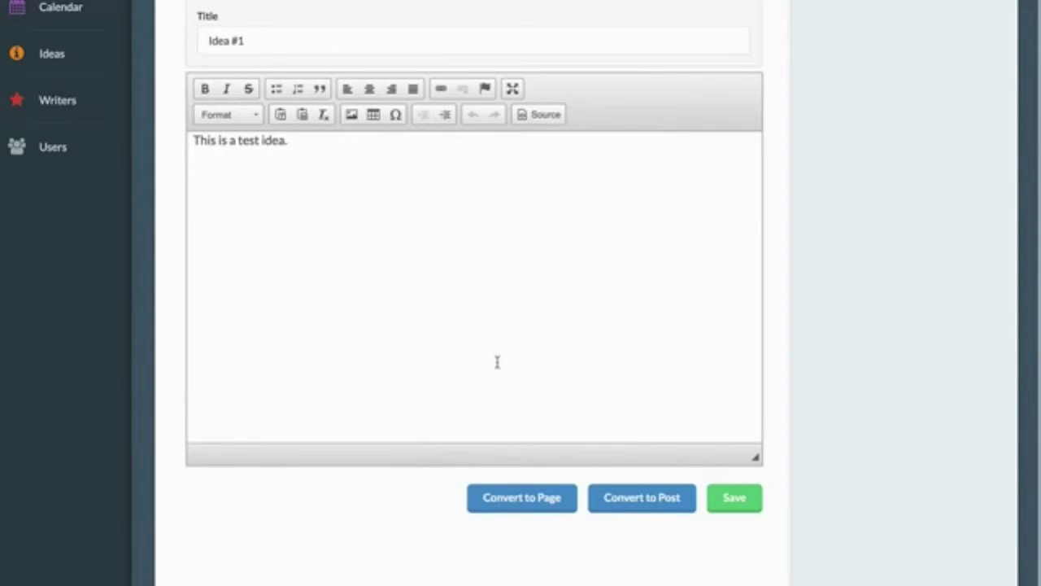
- Start creating a new contributor and select DigitalKickstart as the assigned website
left_click(67, 148)
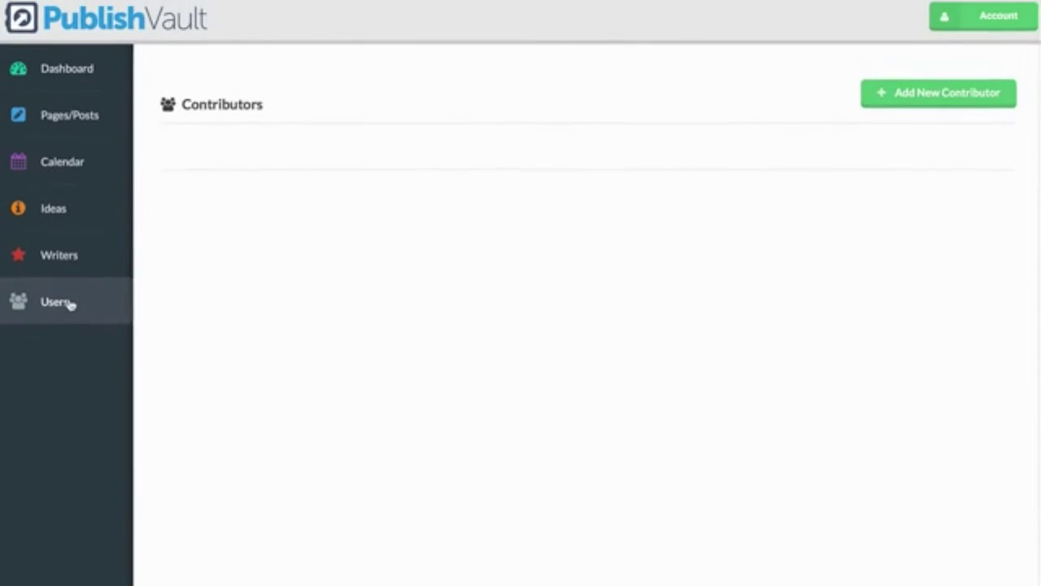
left_click(931, 110)
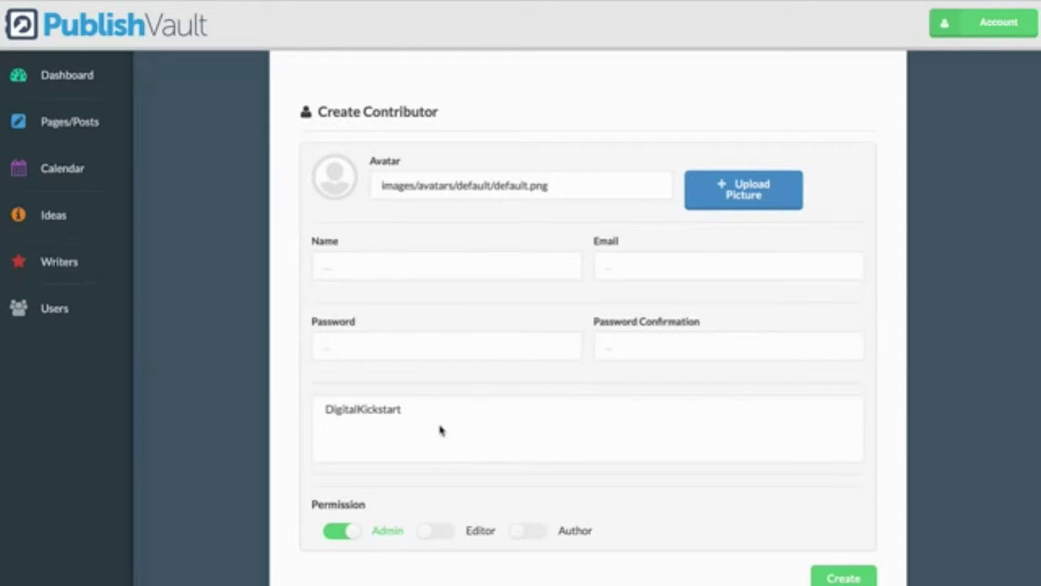
triple_click(382, 409)
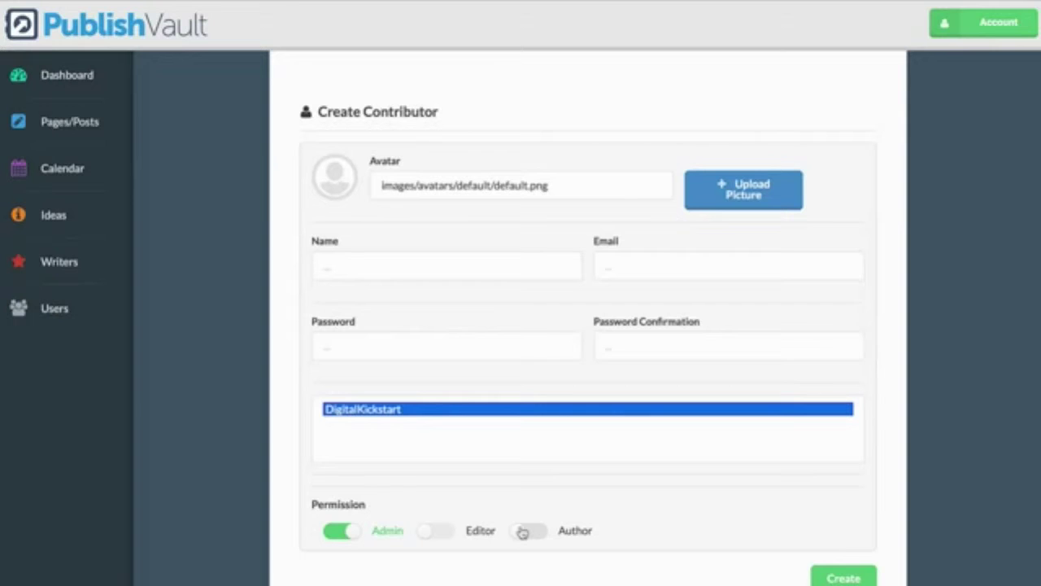
scroll(464, 147, "up", 1)
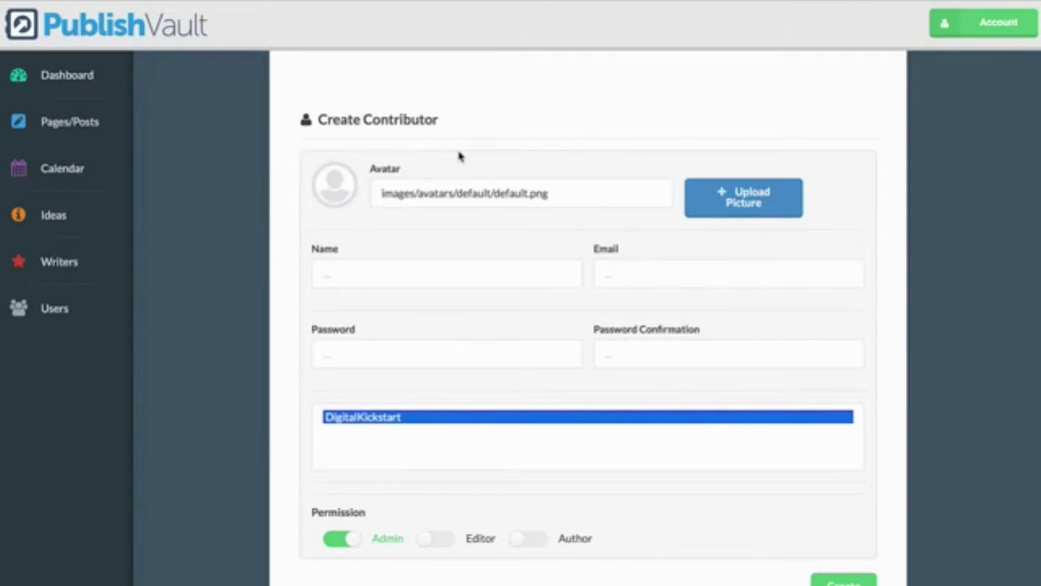
- Open the iWriter dashboard from the writer services and review the articles of the MUSIC AND DJ project
left_click(66, 278)
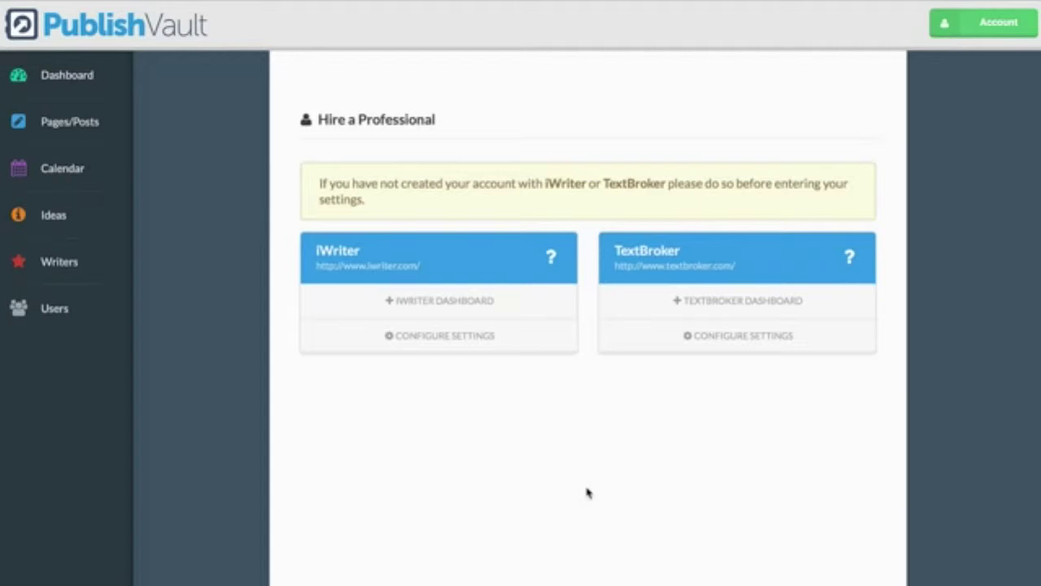
left_click(420, 304)
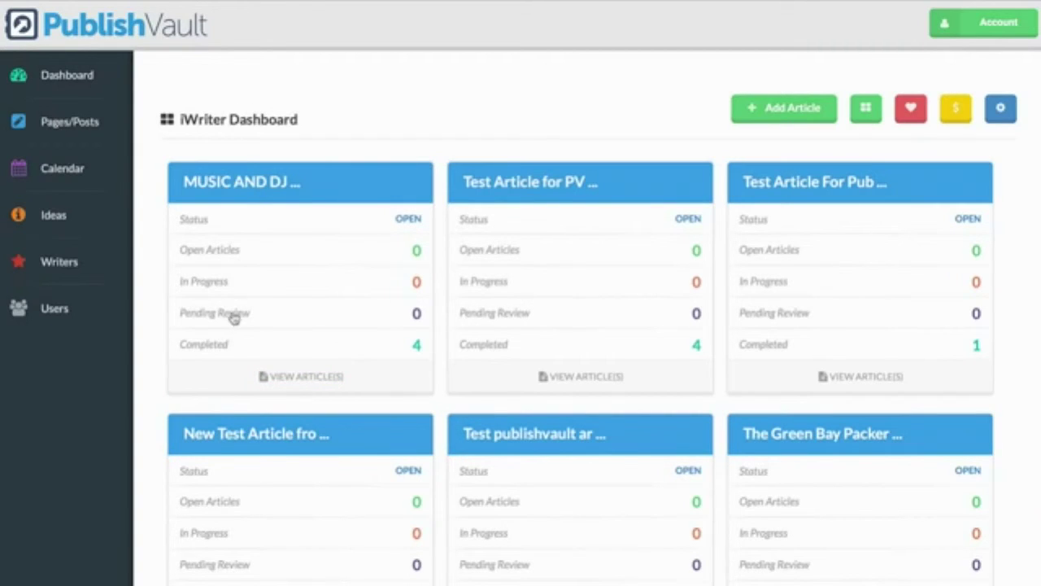
left_click(302, 388)
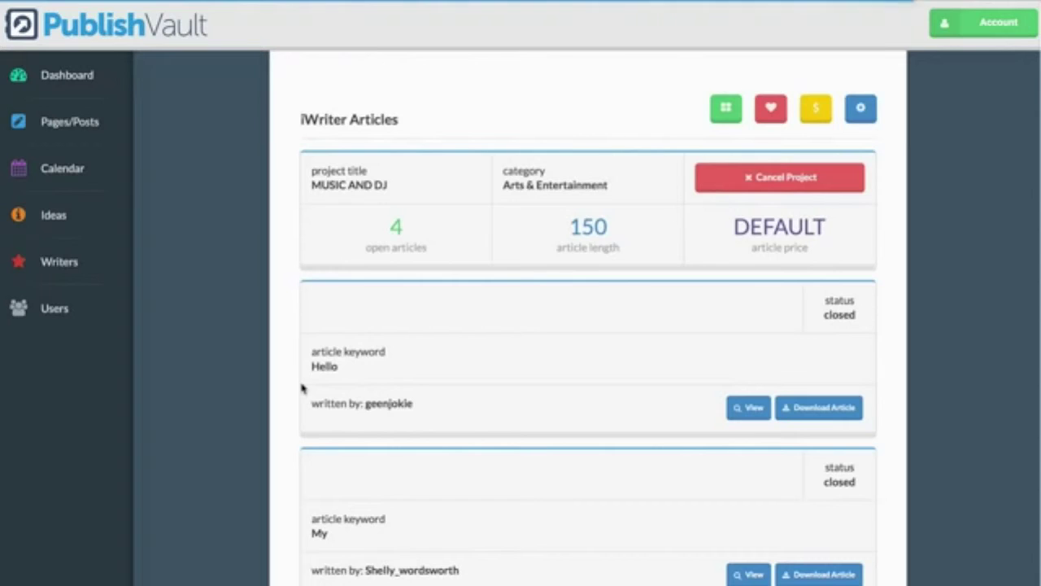
scroll(824, 419, "down", 1)
scroll(824, 419, "down", 1)
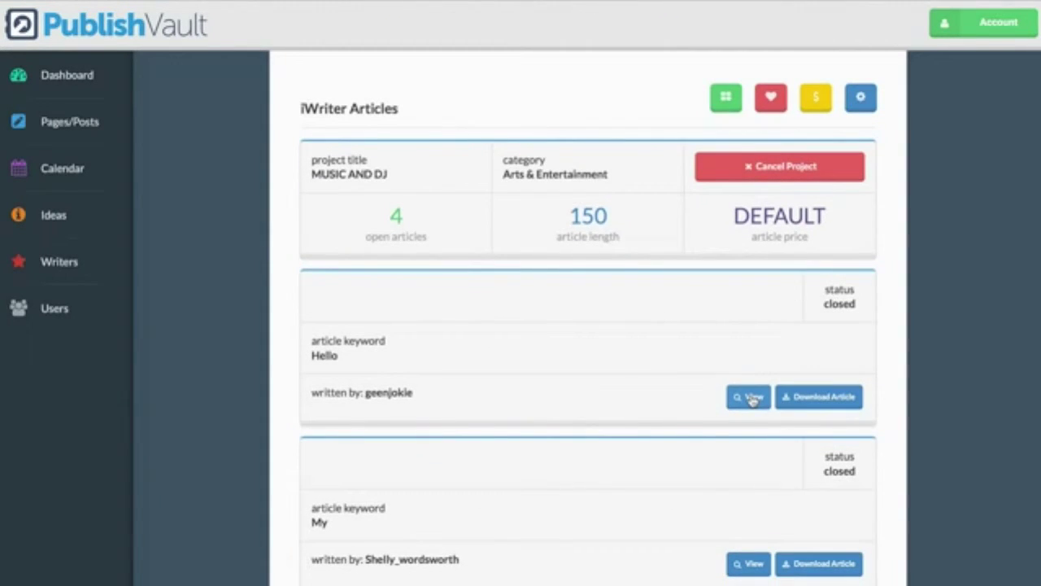
- View the iWriter favorite writers and account balance, and return to the iWriter dashboard
left_click(772, 102)
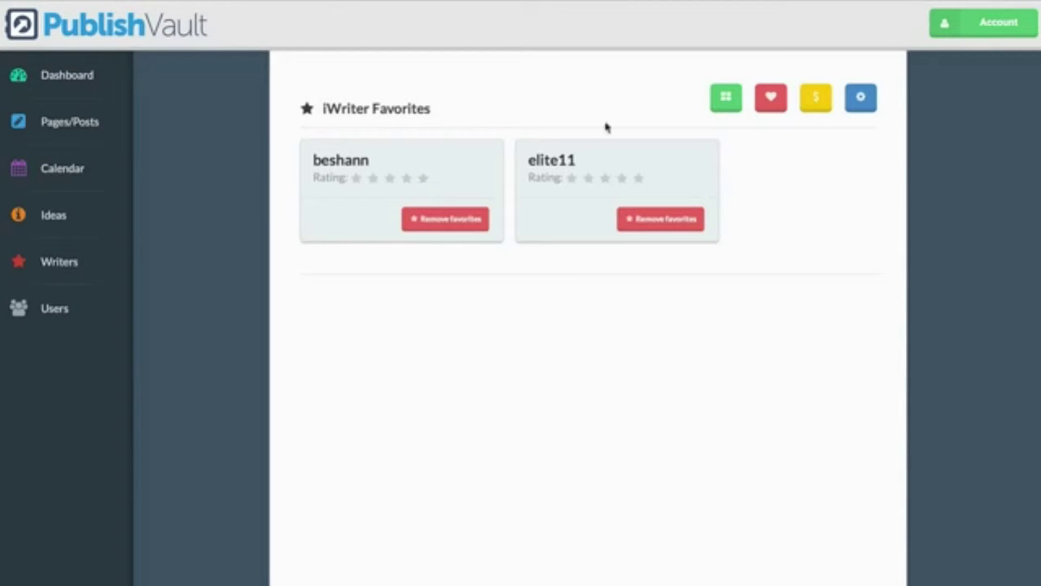
left_click(818, 100)
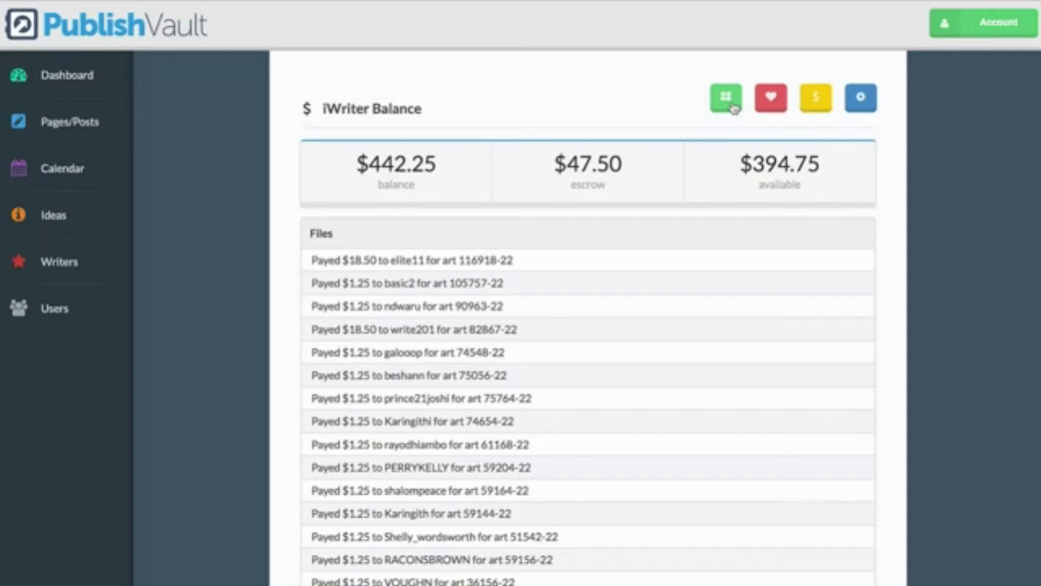
left_click(734, 107)
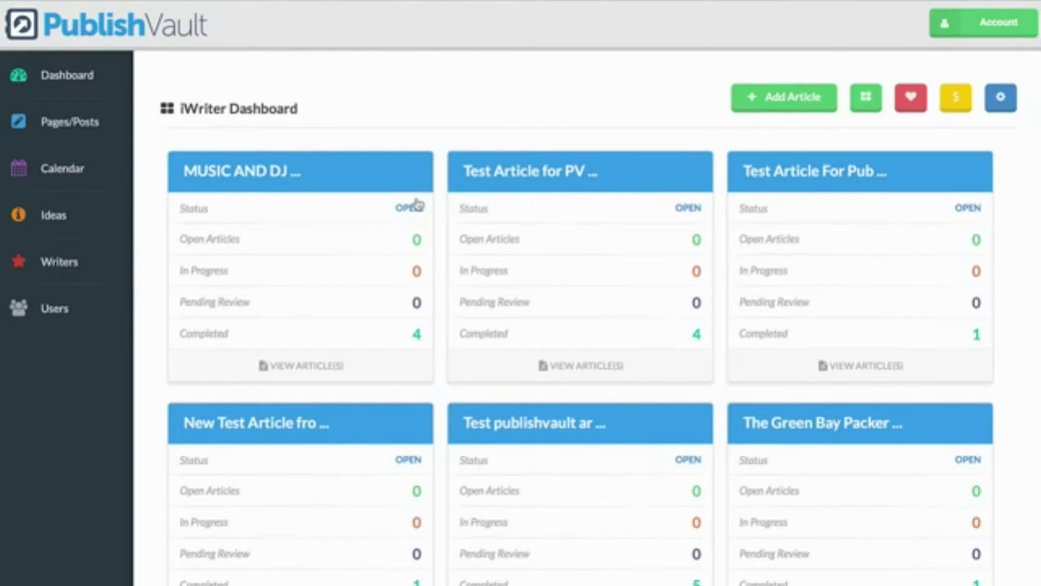
- Start a new iWriter article request with the category Computers and Technology and an article length of 500
left_click(784, 96)
left_click(401, 179)
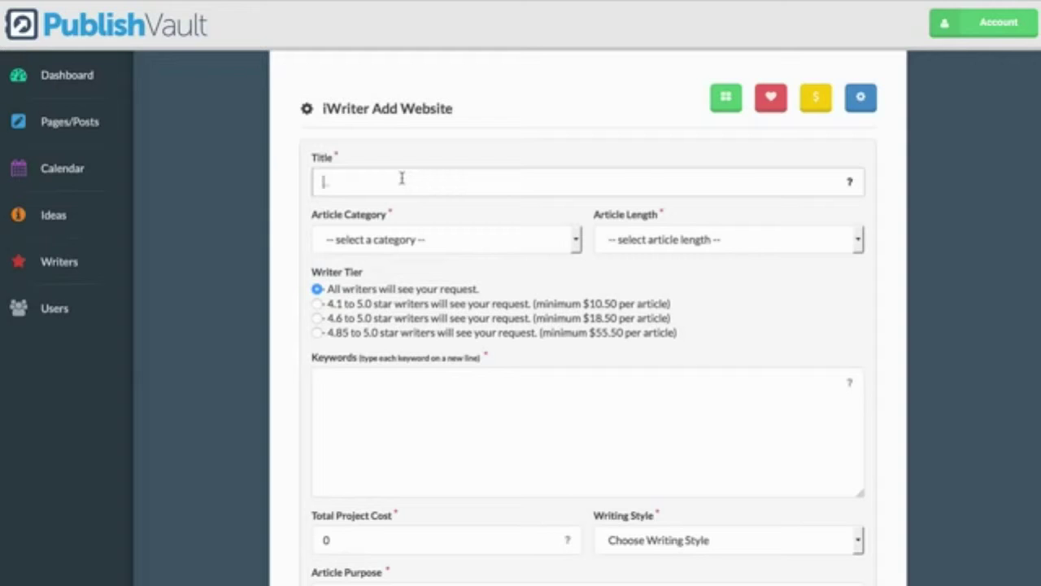
left_click(400, 239)
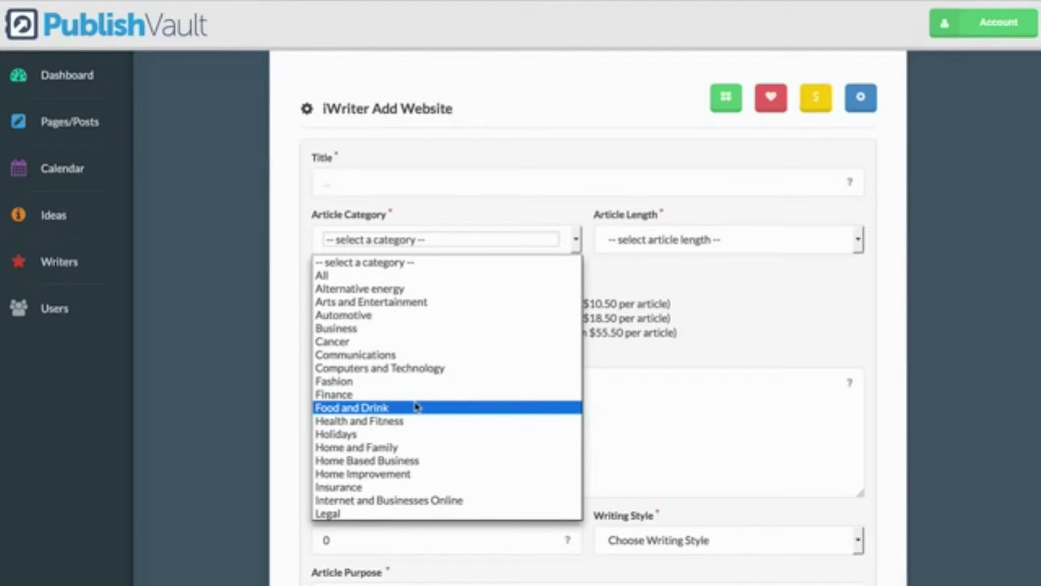
left_click(433, 368)
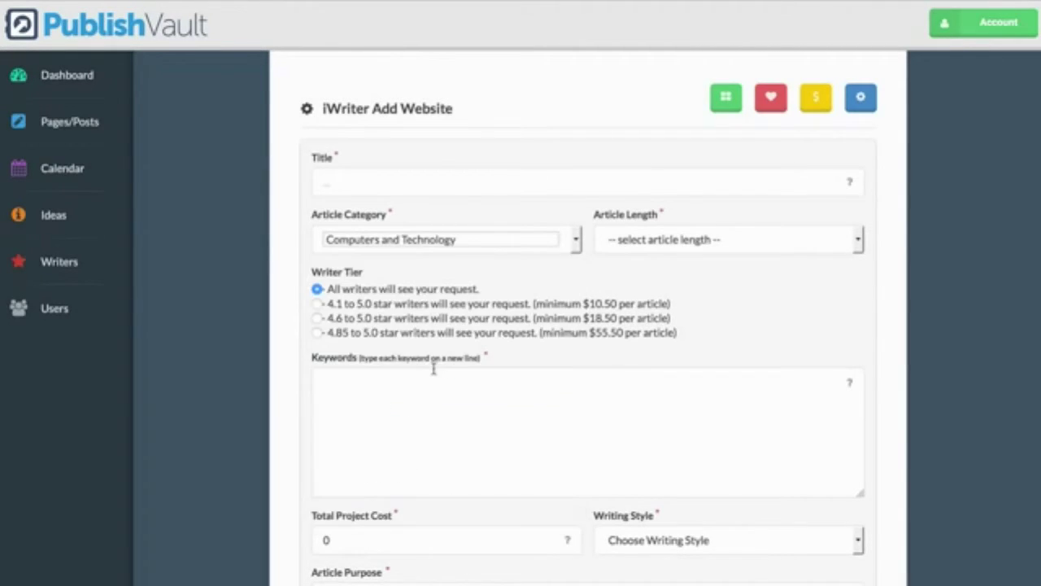
left_click(627, 241)
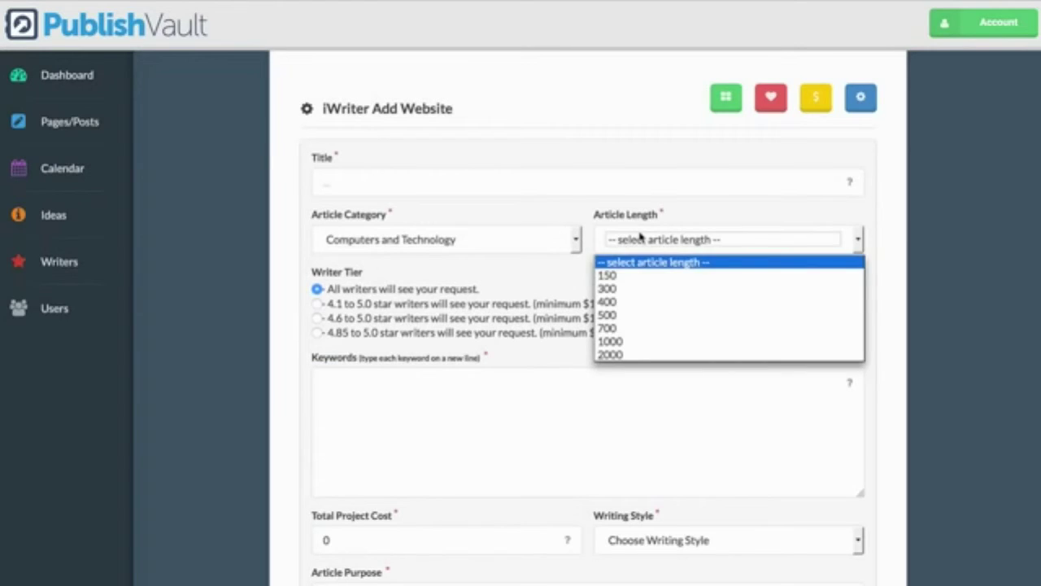
left_click(639, 314)
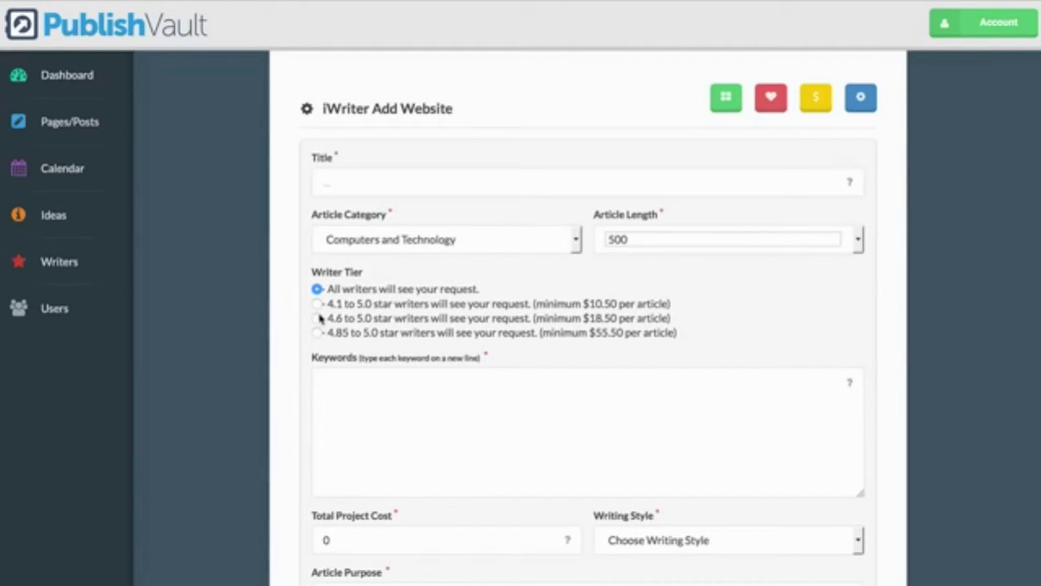
- Examine the article request's keywords, total project cost, writing style, article purpose and special instructions fields
left_click(397, 405)
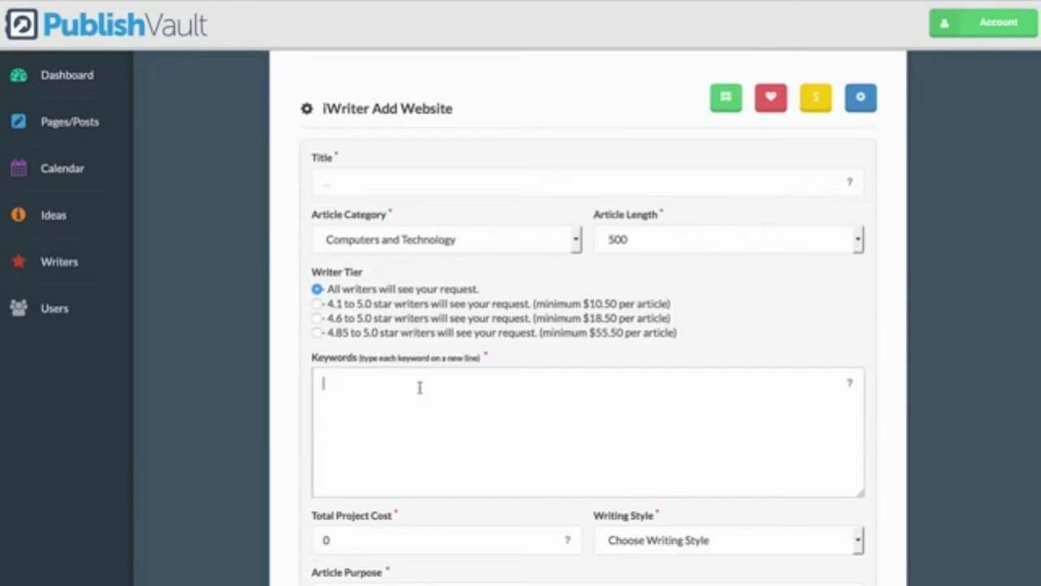
scroll(458, 449, "down", 1)
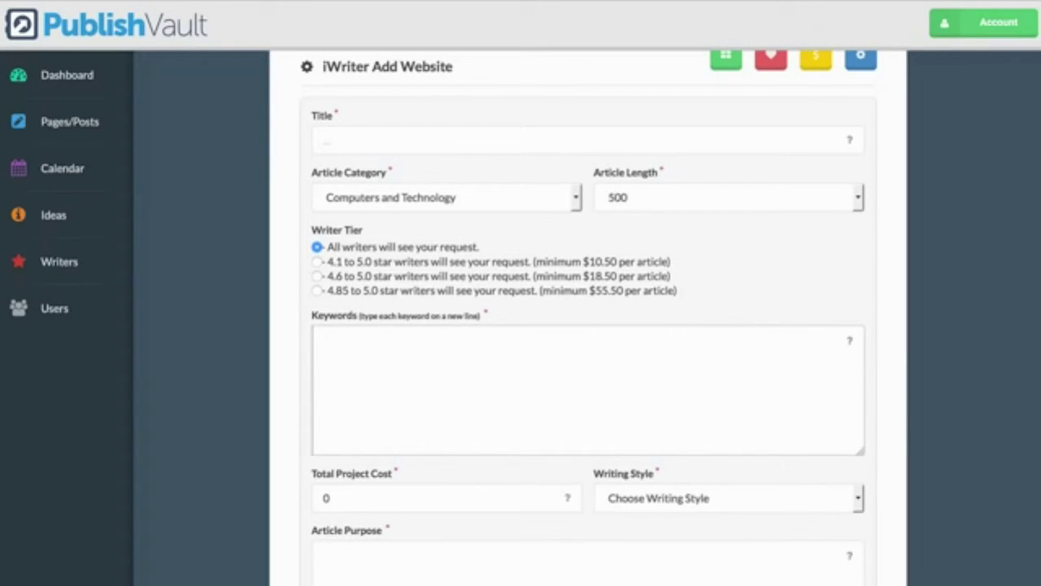
left_click(463, 498)
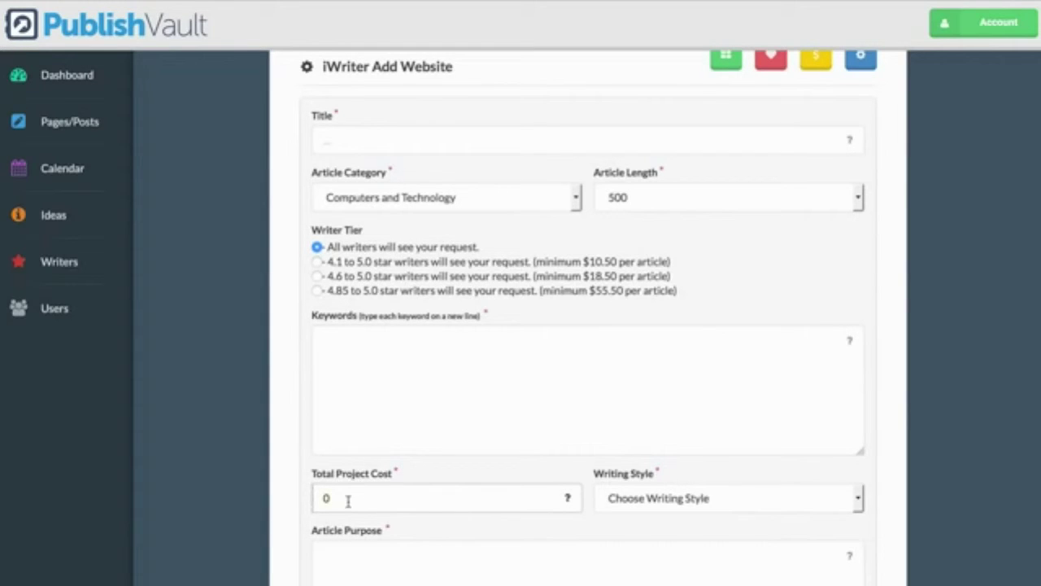
left_click(641, 498)
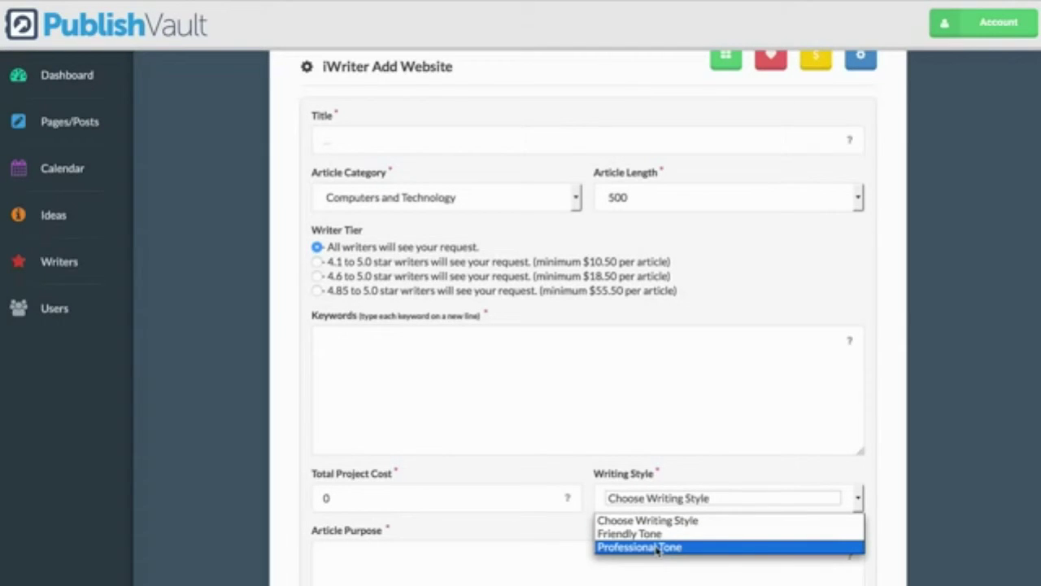
left_click(538, 467)
scroll(537, 466, "down", 3)
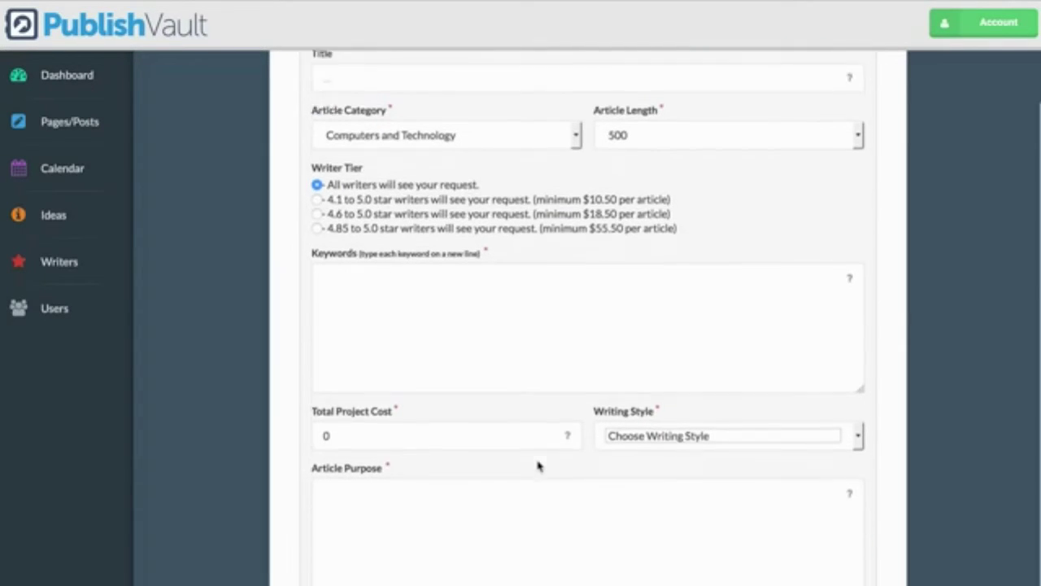
scroll(536, 416, "up", 3)
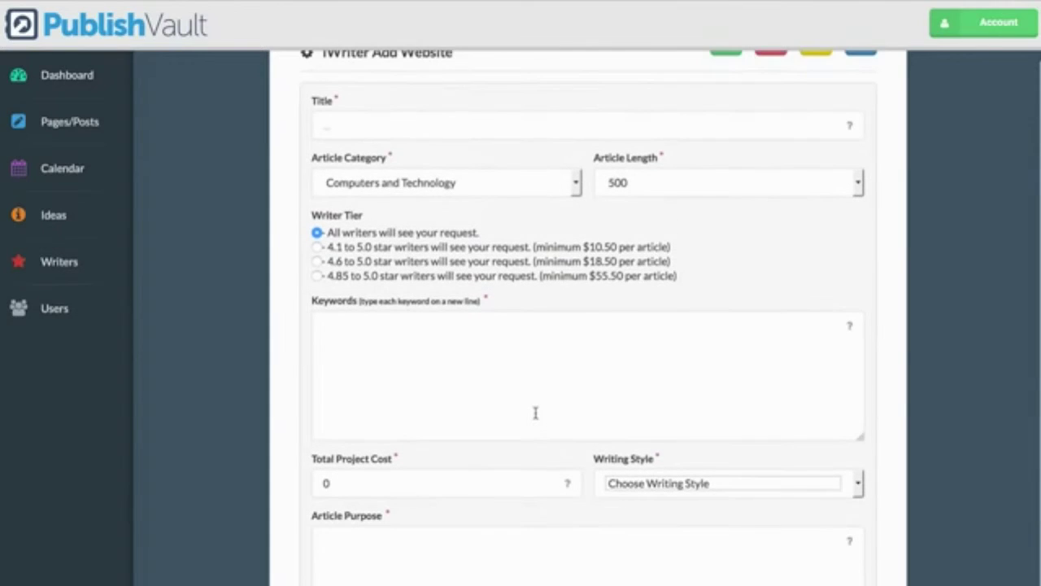
scroll(535, 412, "up", 2)
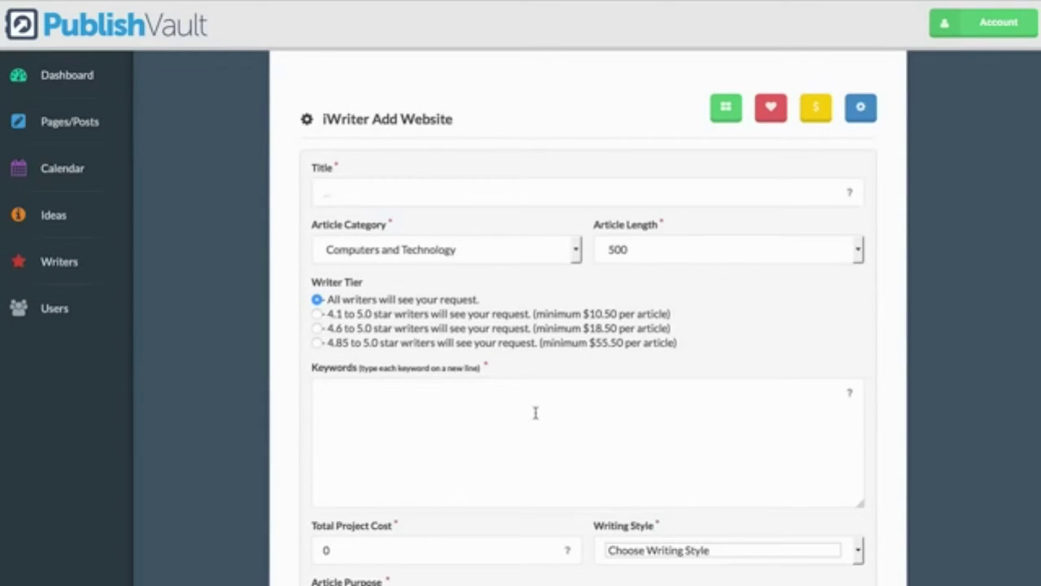
scroll(535, 412, "down", 5)
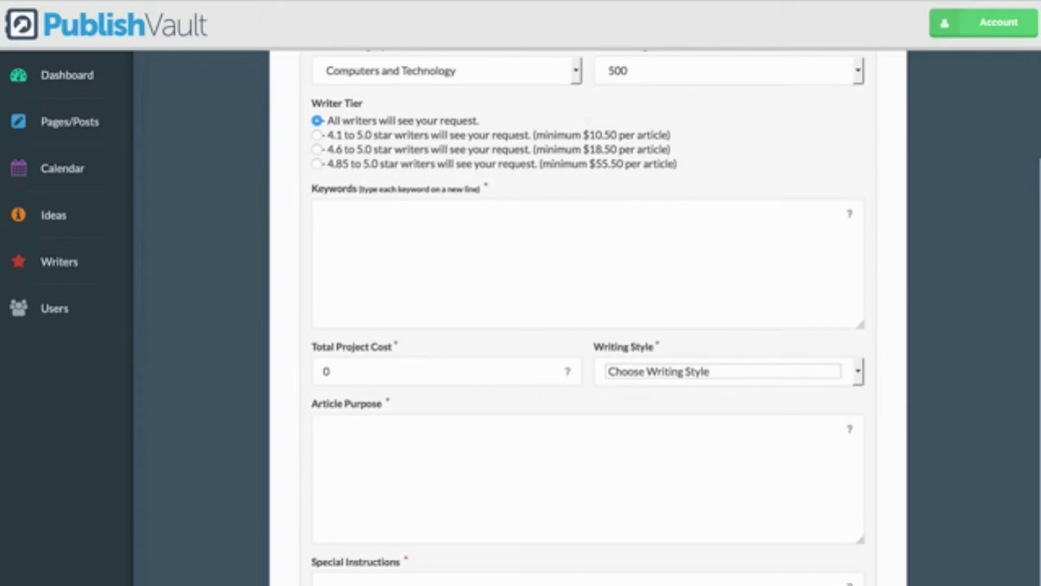
scroll(701, 458, "up", 5)
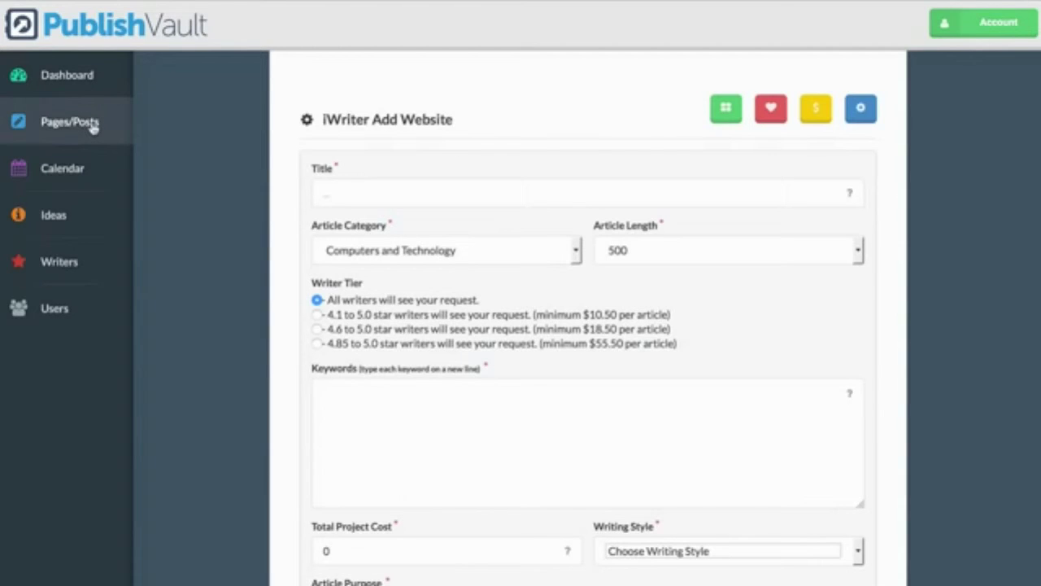
- Return to the main dashboard and review the DigitalKickstart website statistics, recent activity and page/post status
left_click(64, 87)
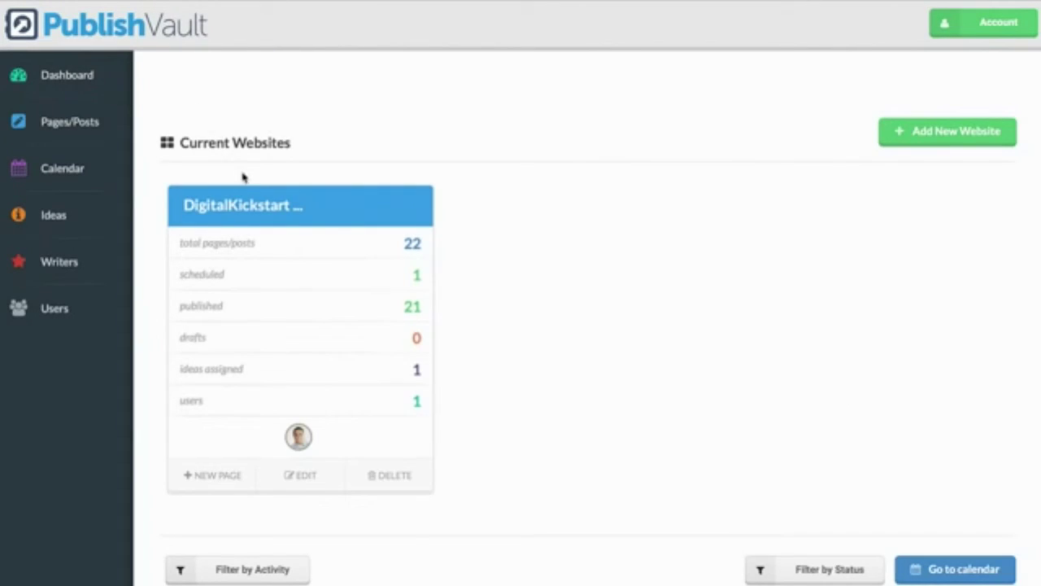
scroll(241, 173, "down", 5)
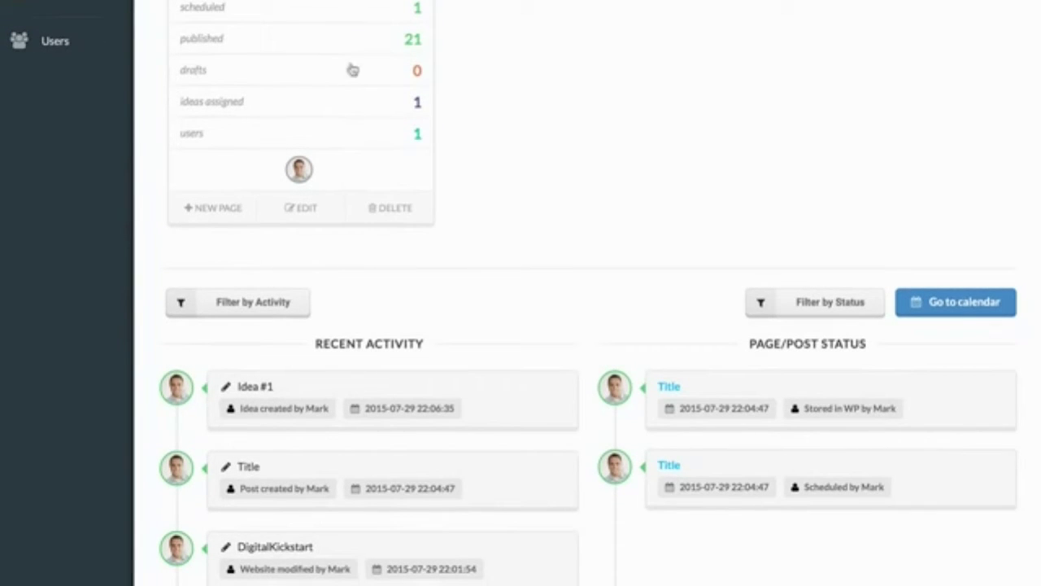
scroll(385, 157, "down", 1)
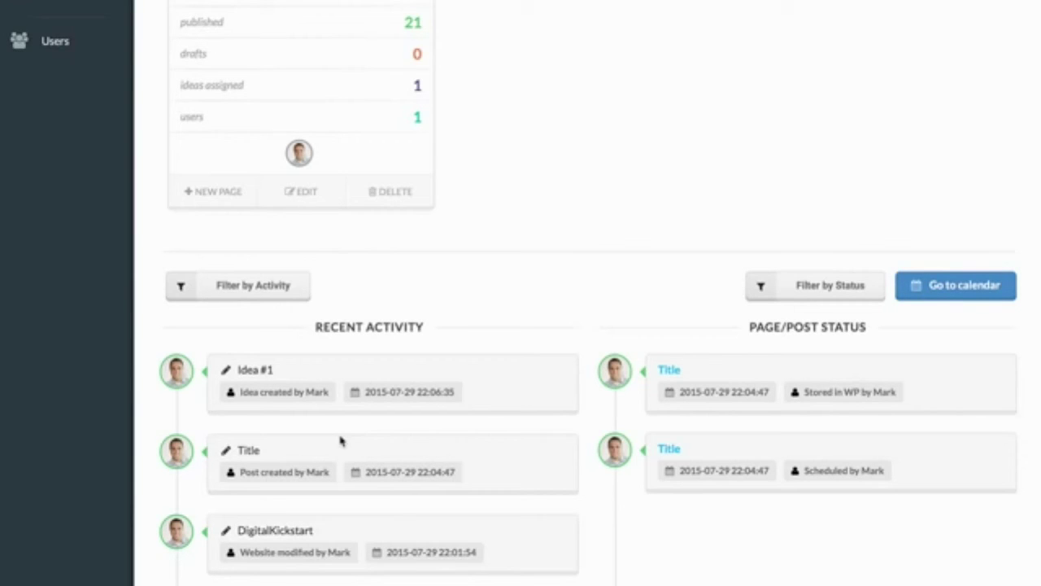
scroll(340, 441, "up", 5)
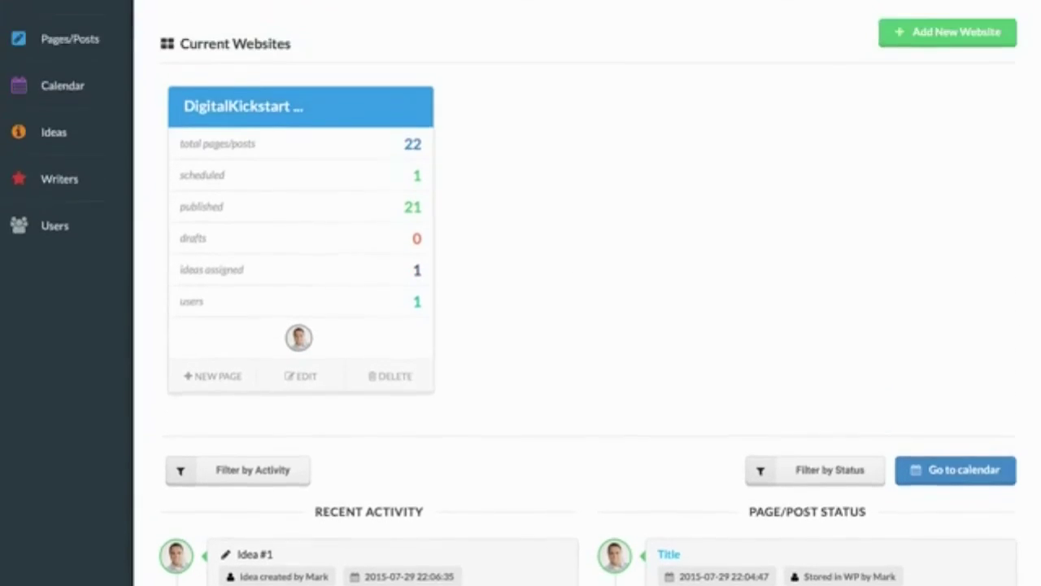